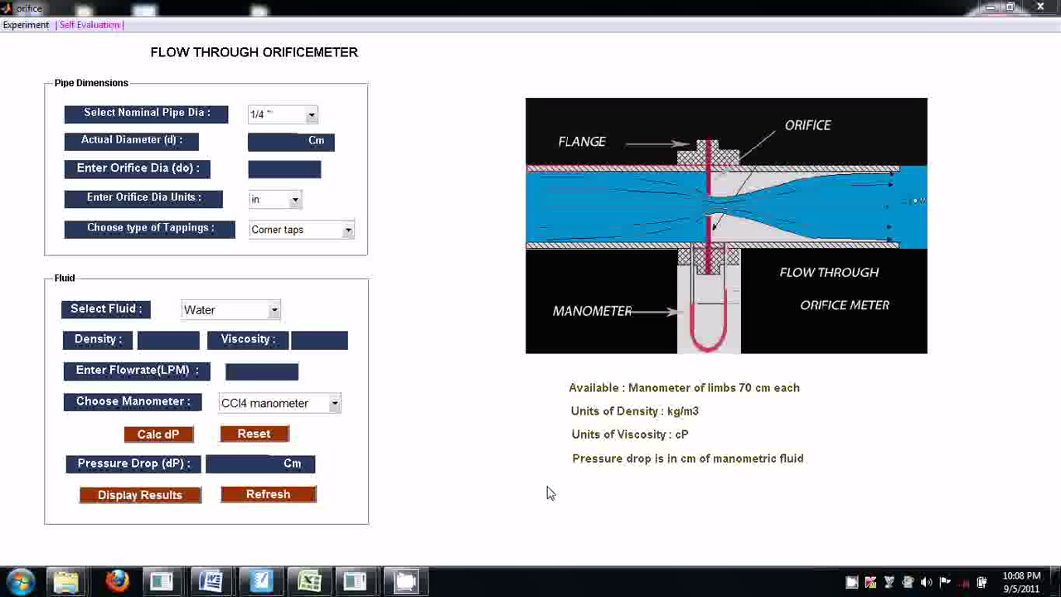
Switch to SMART Notebook to read the aim of the orifice meter experiment, and return to the simulator.
left_click(267, 580)
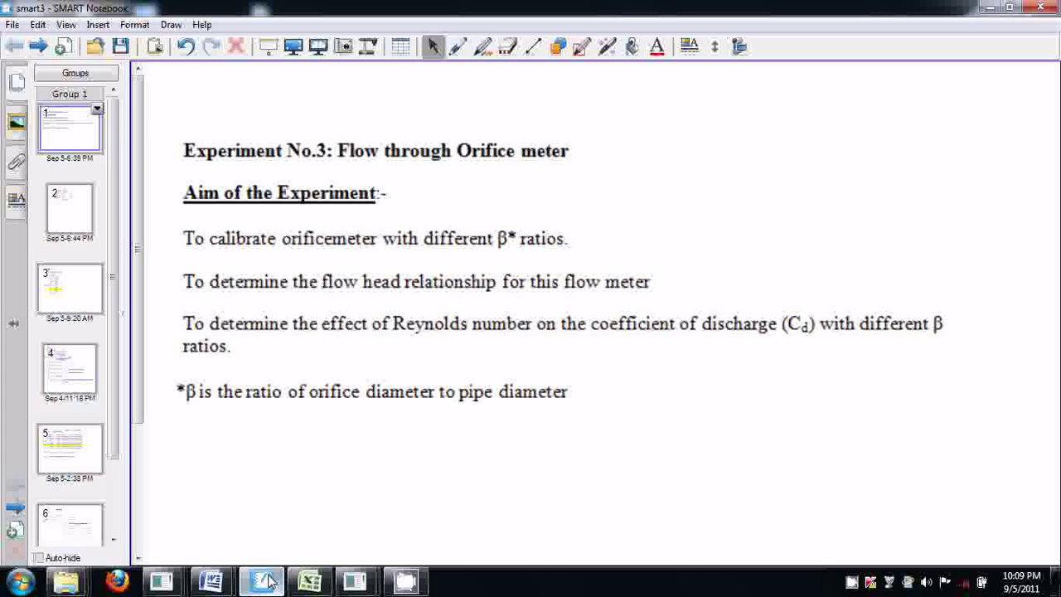
left_click(265, 581)
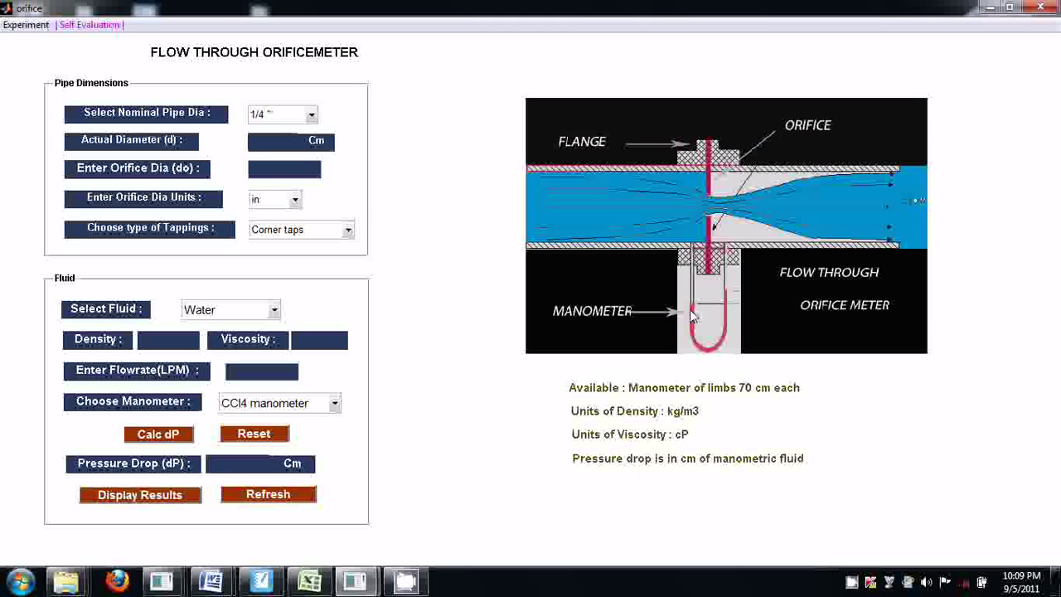
Set the pipe dimensions to a 1" nominal diameter, a 1.5 cm orifice diameter and corner taps.
left_click(288, 115)
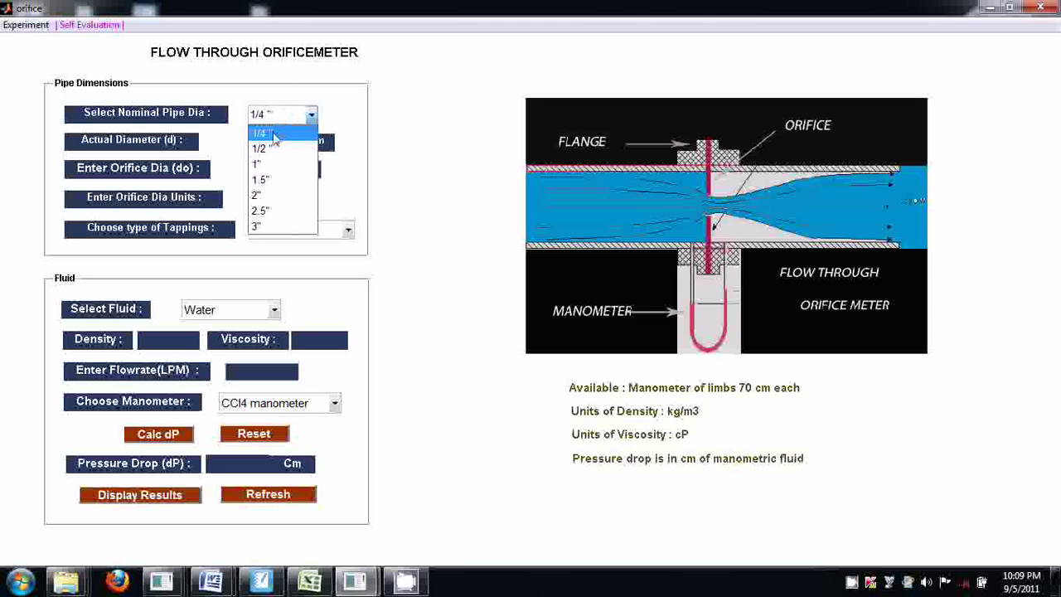
left_click(277, 166)
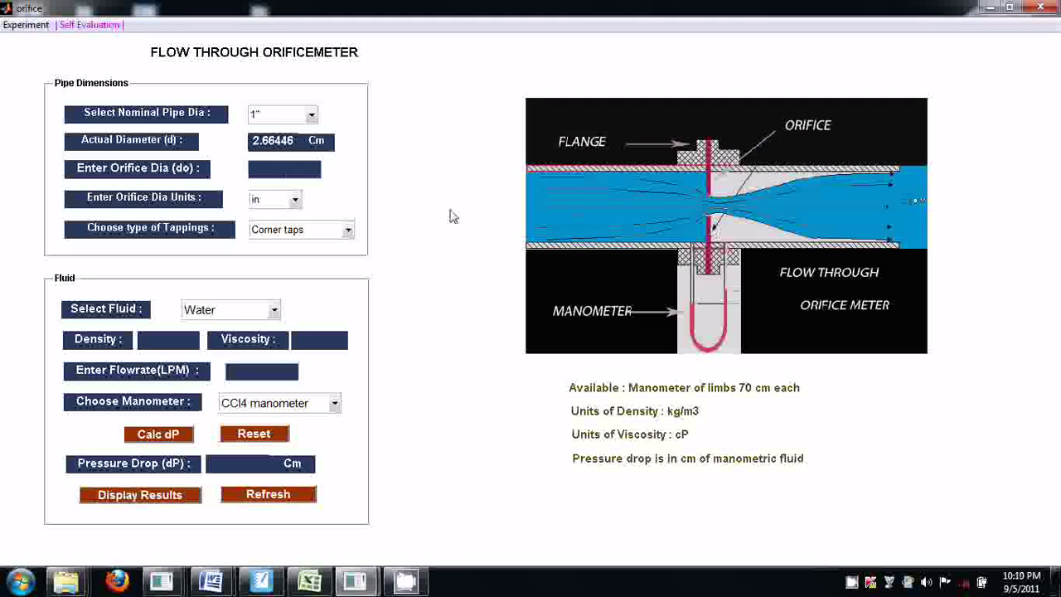
type("1.5")
left_click(286, 205)
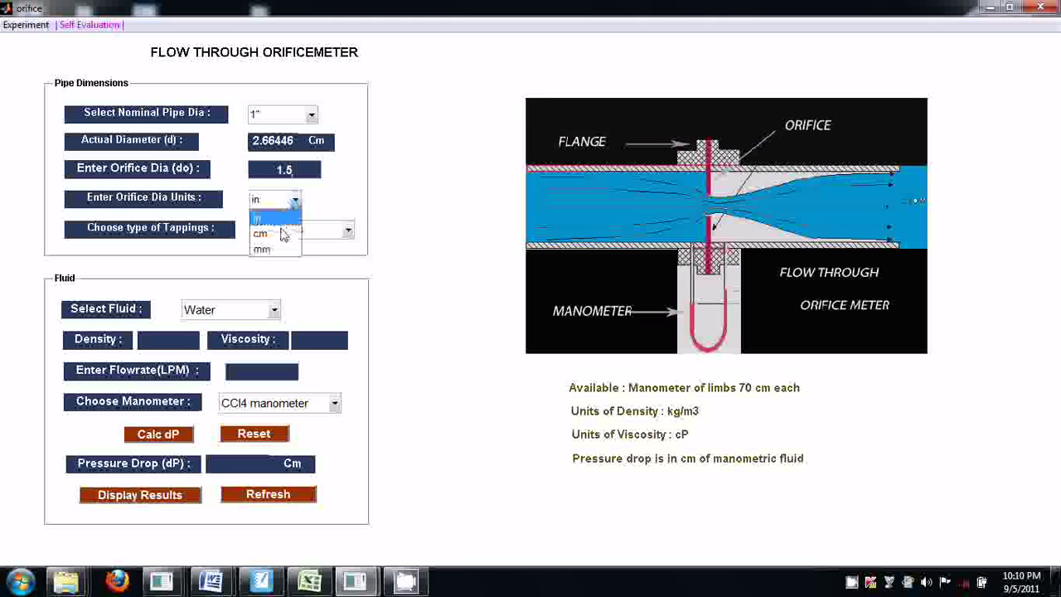
left_click(283, 234)
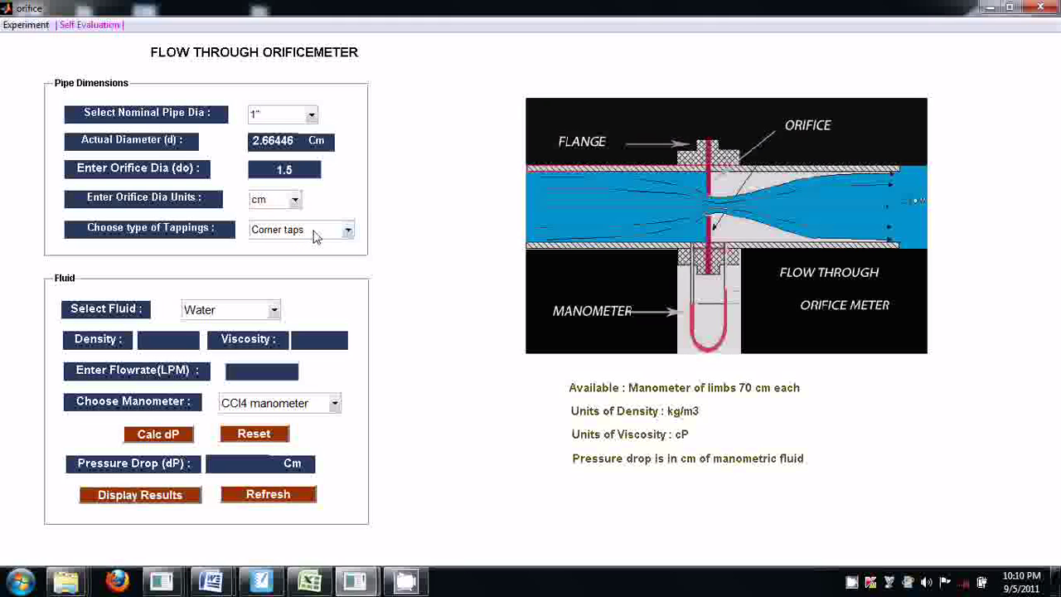
left_click(314, 236)
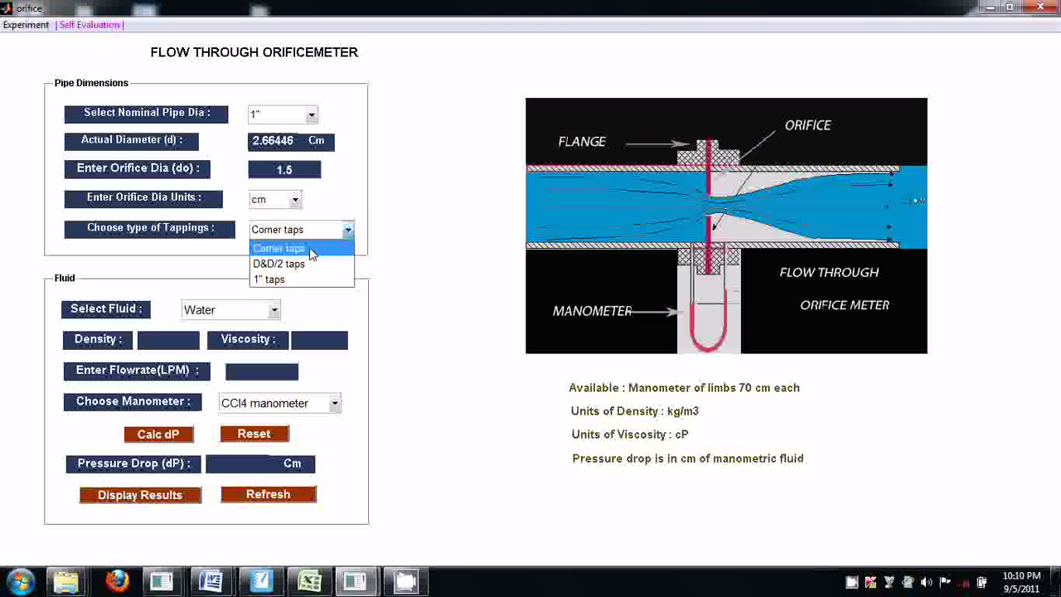
left_click(311, 251)
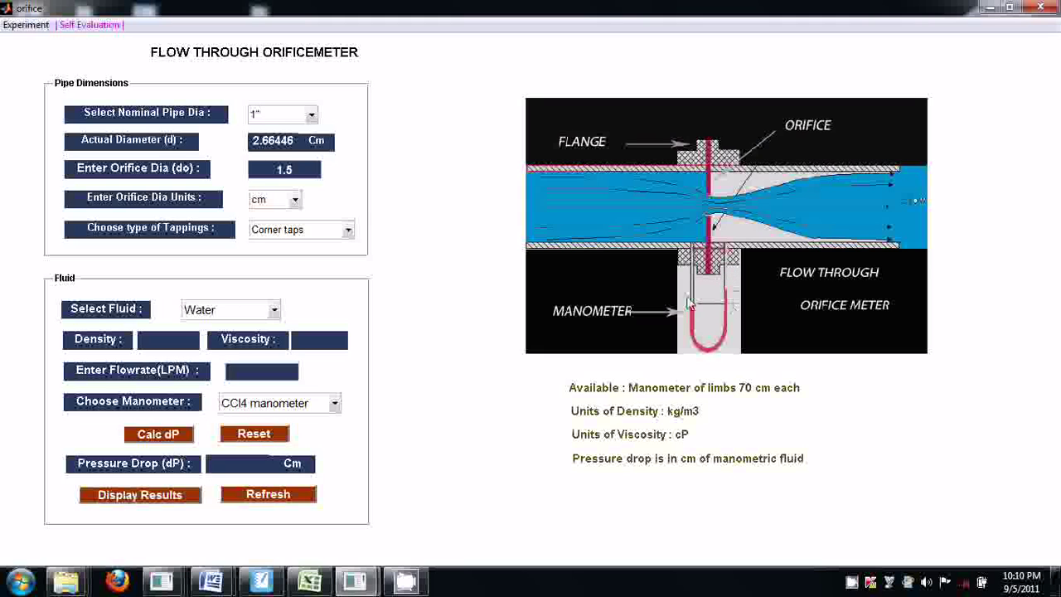
Choose Water as the fluid and make the flowrate ready for entry.
left_click(243, 313)
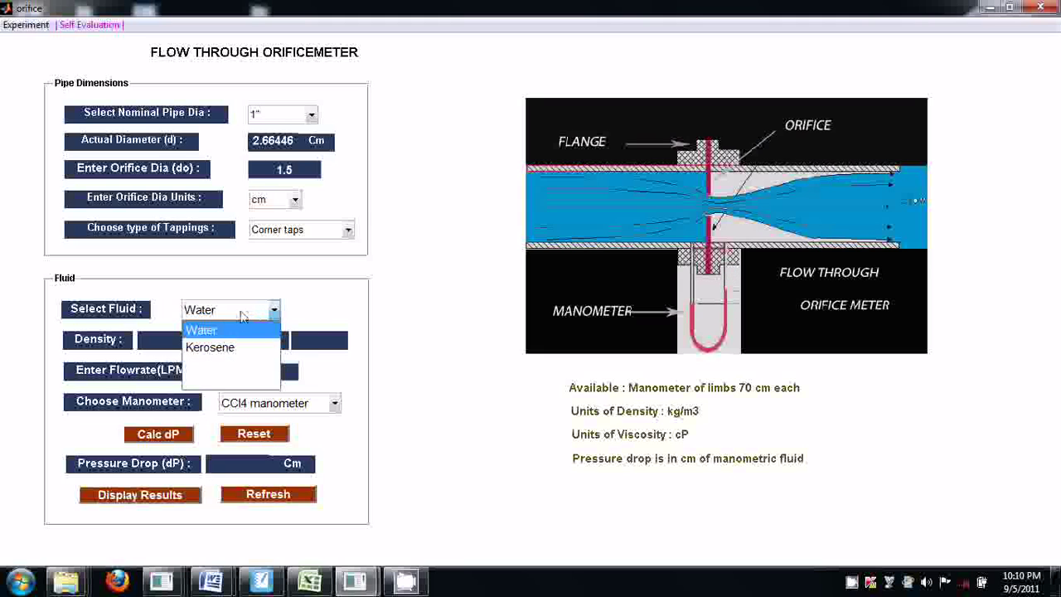
left_click(246, 334)
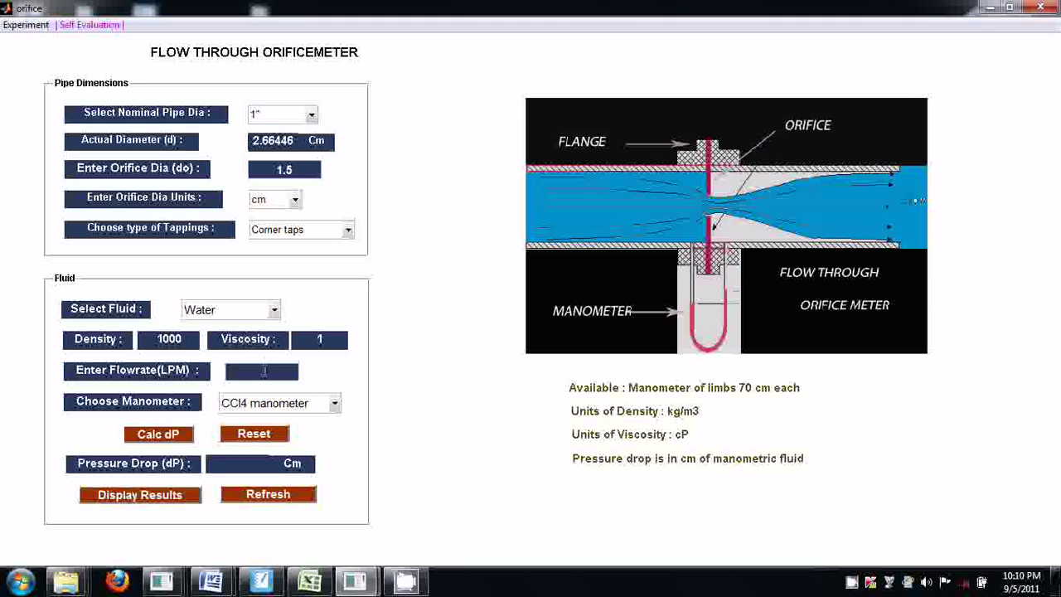
left_click(253, 369)
Switch to SMART Notebook, show page 5 with the flow rate table, and shrink its window beside the simulator.
mouse_move(313, 579)
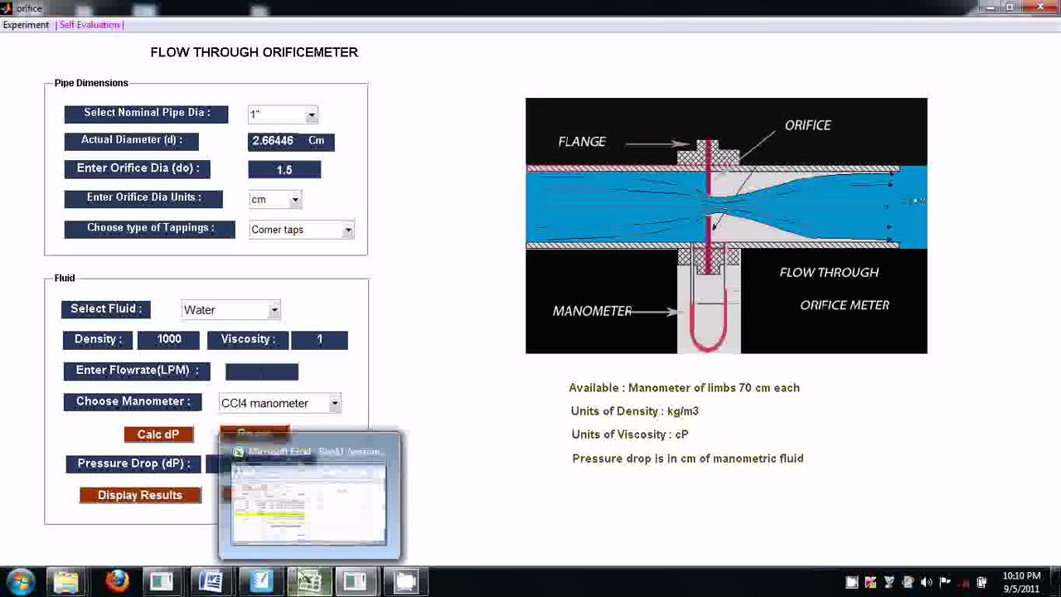
left_click(262, 581)
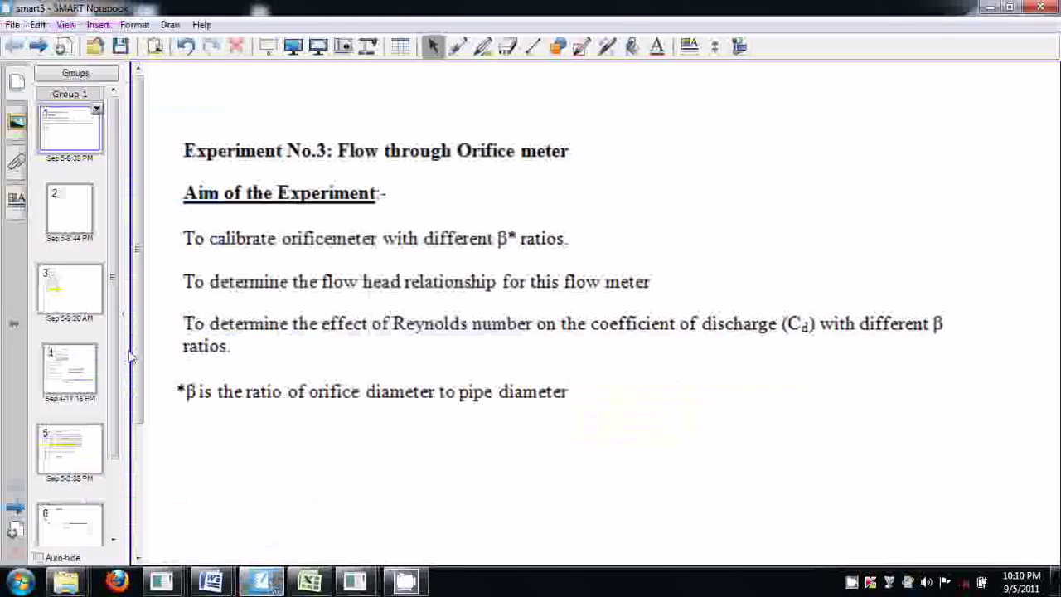
left_click(91, 449)
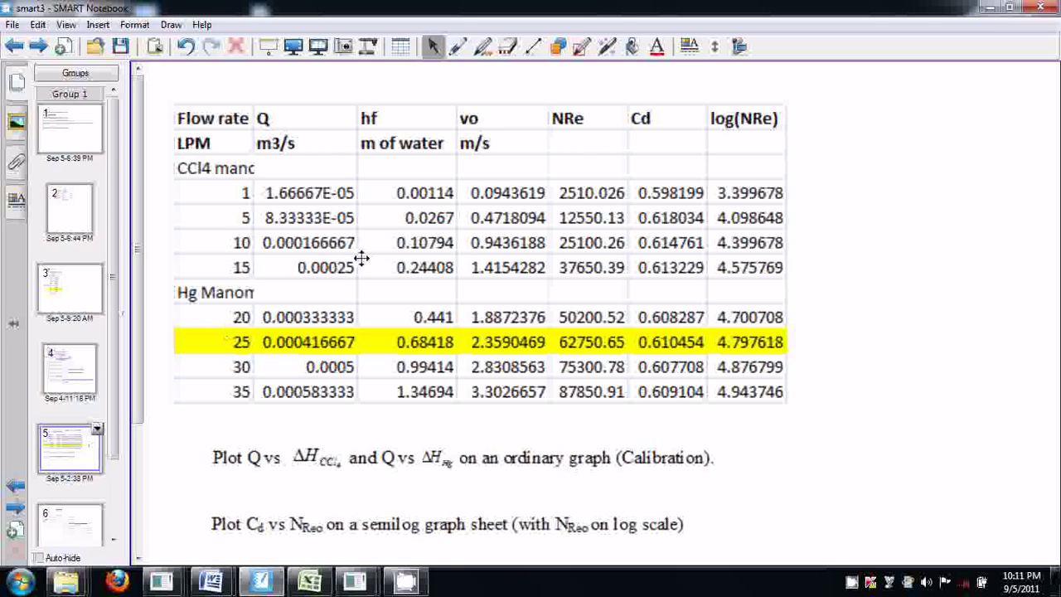
left_click(1013, 7)
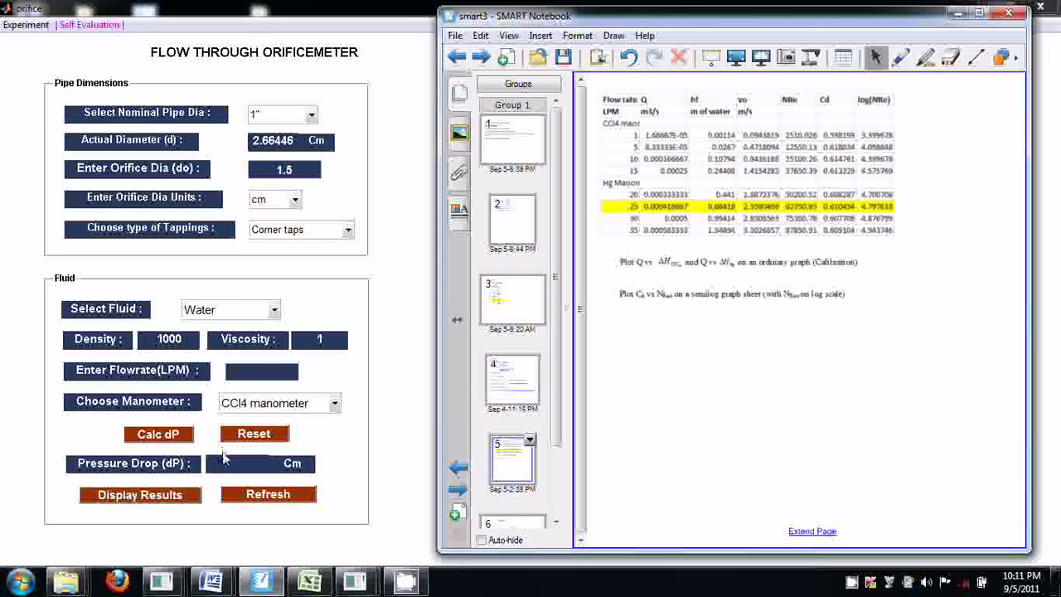
Calculate the pressure drop for a 1 LPM flowrate with the CCl4 manometer in the simulator.
left_click(262, 373)
type("1")
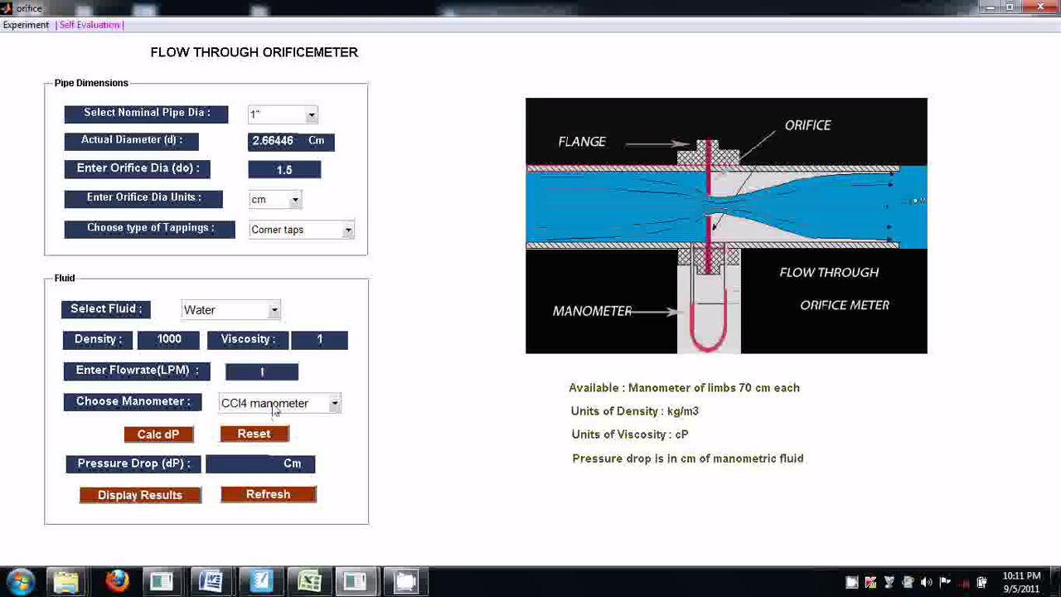
left_click(274, 405)
left_click(277, 425)
left_click(174, 438)
Calculate the CCl4 manometer pressure drops for flowrates of 5 and 10 LPM, resetting before each run.
left_click(266, 436)
left_click(264, 369)
type("5")
left_click(172, 431)
left_click(263, 434)
left_click(269, 371)
type("10")
left_click(174, 435)
Reset the run and calculate the CCl4 manometer pressure drop for a flowrate of 15 LPM.
left_click(254, 433)
left_click(275, 373)
type("15")
left_click(171, 438)
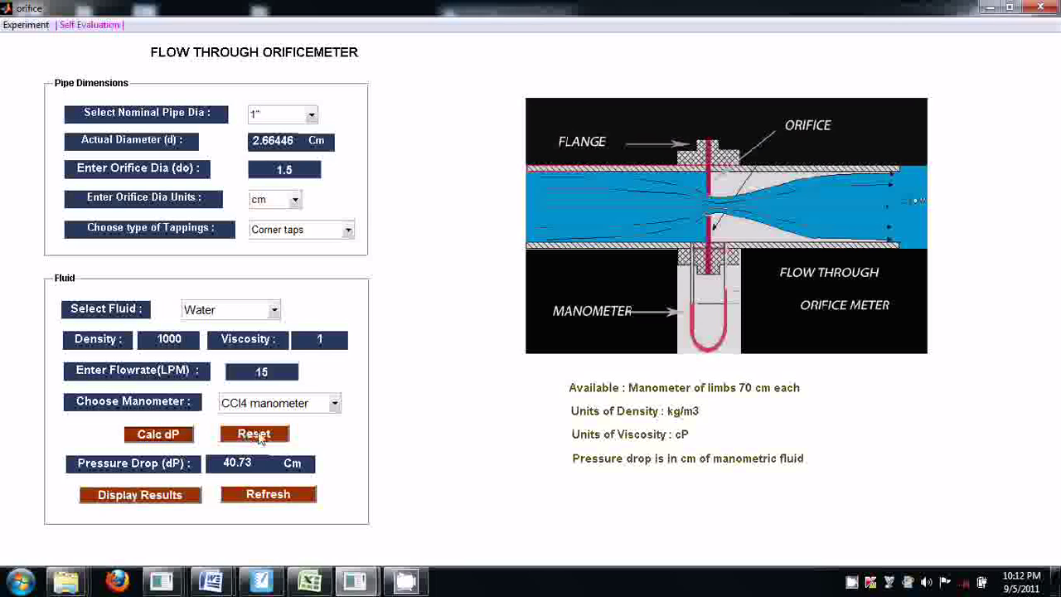
Reset the run, set the flowrate to 20 LPM, and try to calculate the pressure drop with the CCl4 manometer.
left_click(257, 434)
left_click(262, 370)
type("20")
left_click(176, 437)
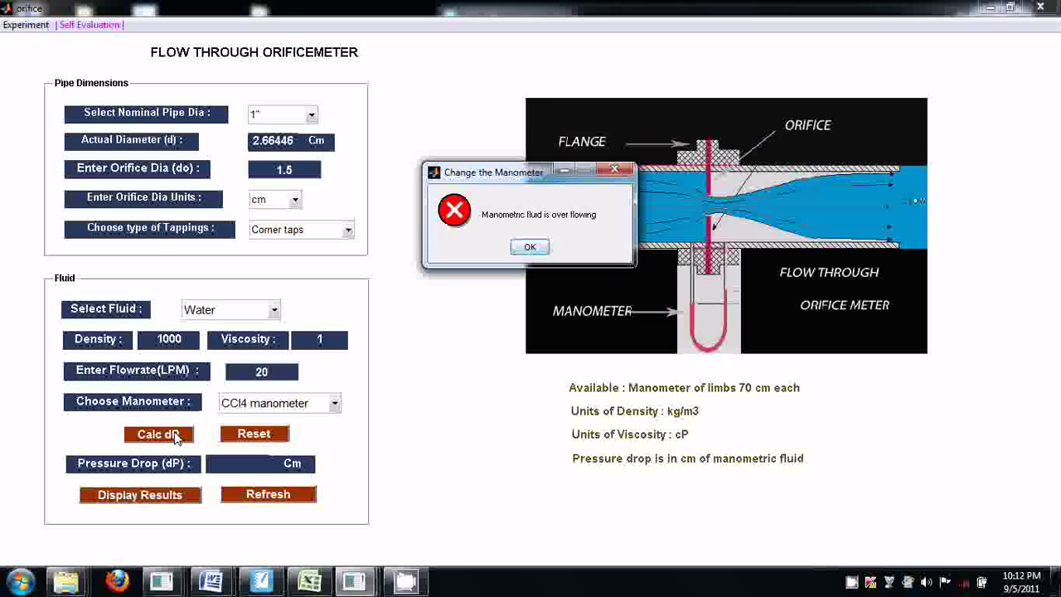
left_click(531, 249)
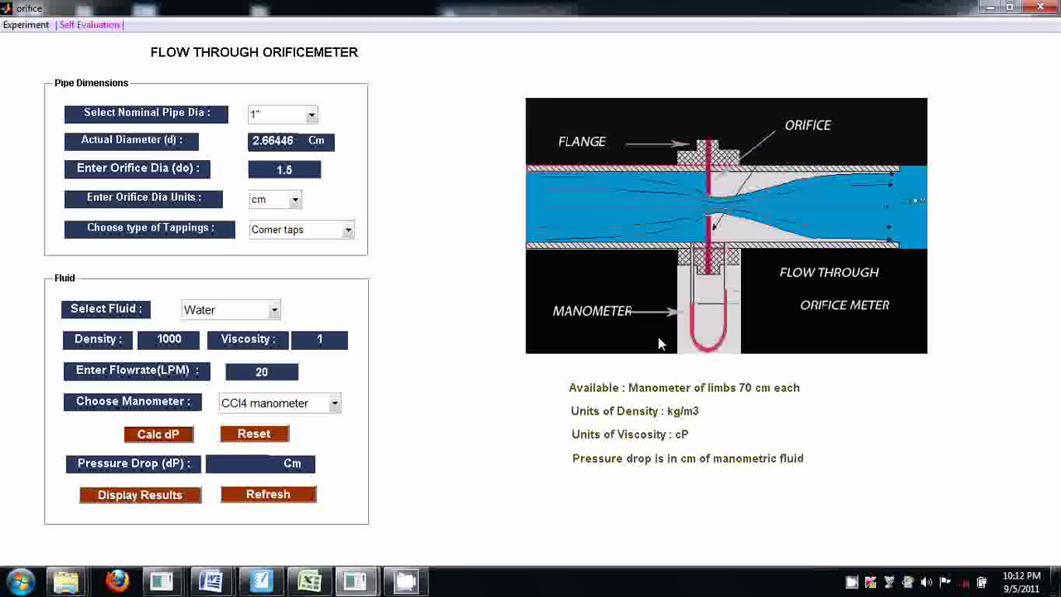
Change to the Hg manometer and calculate the pressure drop for the 20 LPM flowrate.
left_click(335, 404)
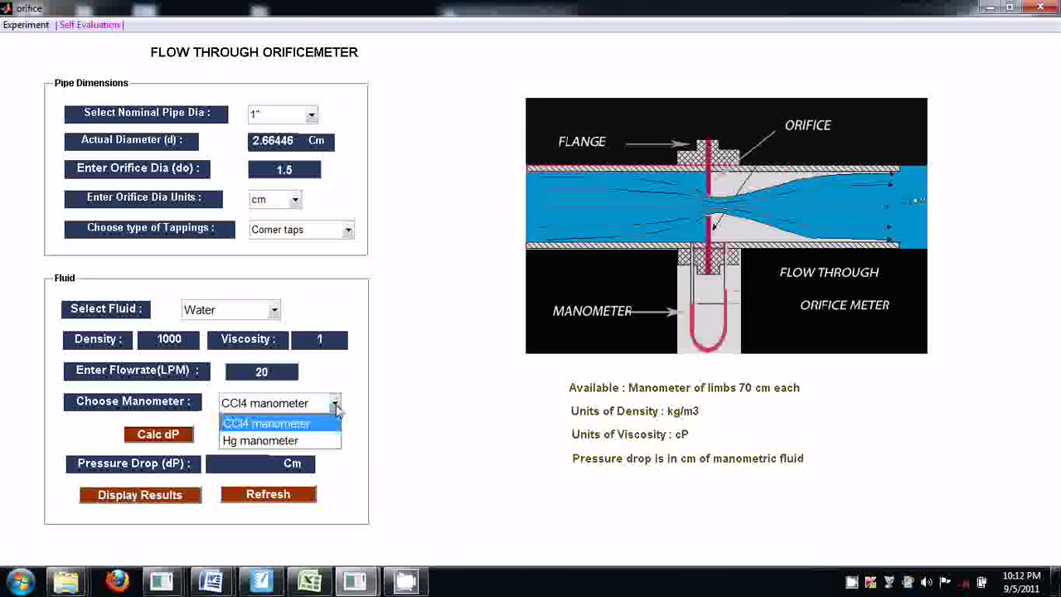
left_click(304, 445)
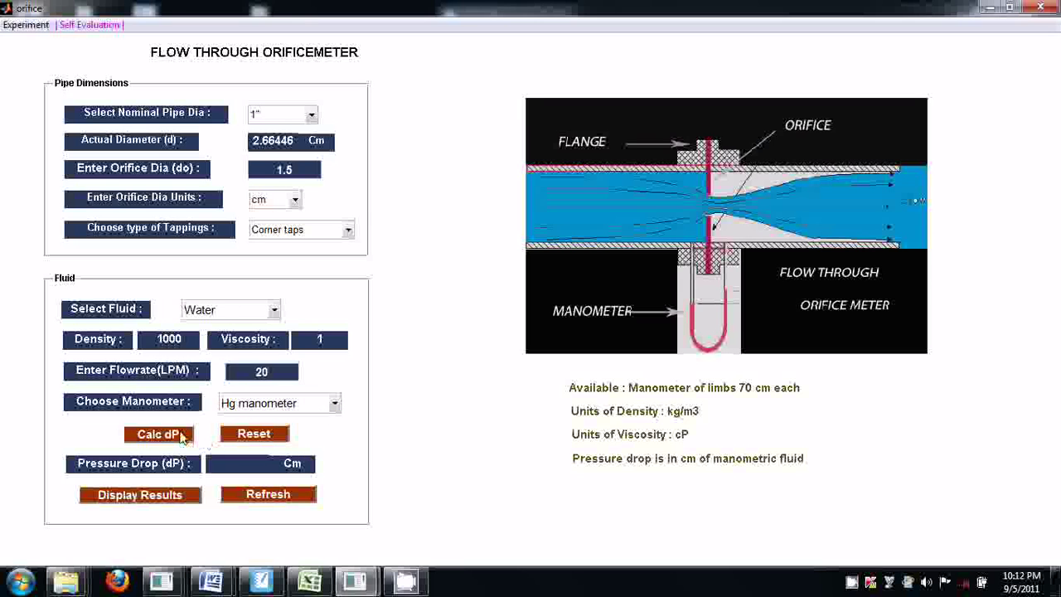
left_click(182, 437)
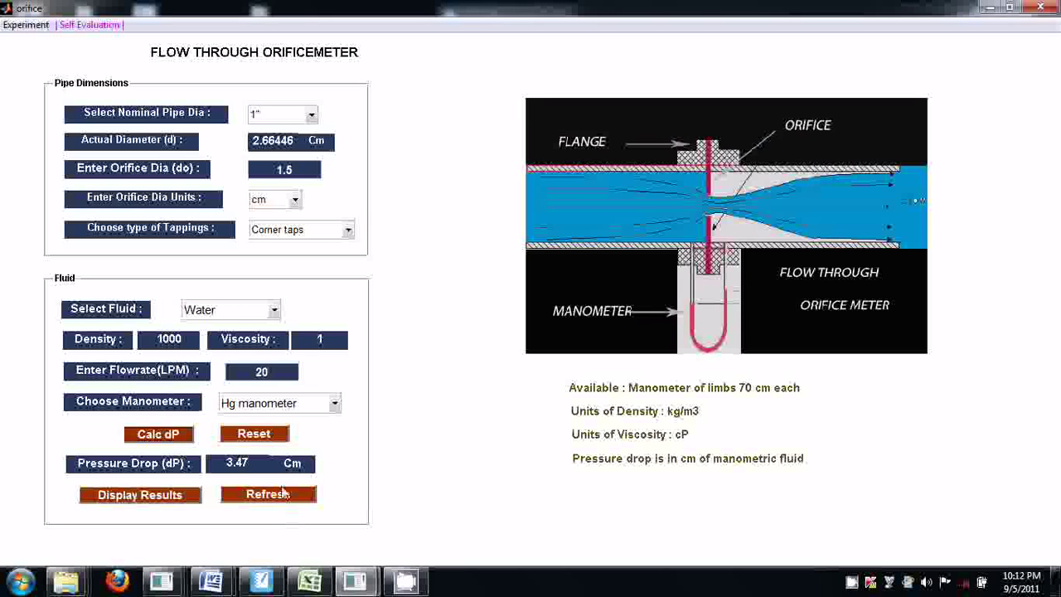
Reset the 20 LPM run and bring up the flow rate table in SMART Notebook.
left_click(274, 438)
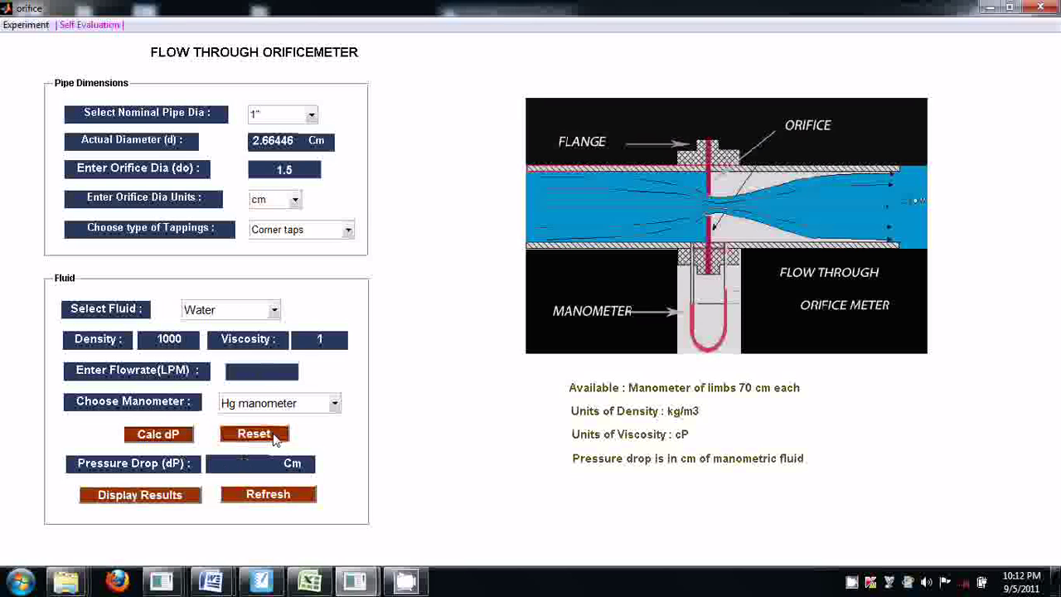
left_click(309, 582)
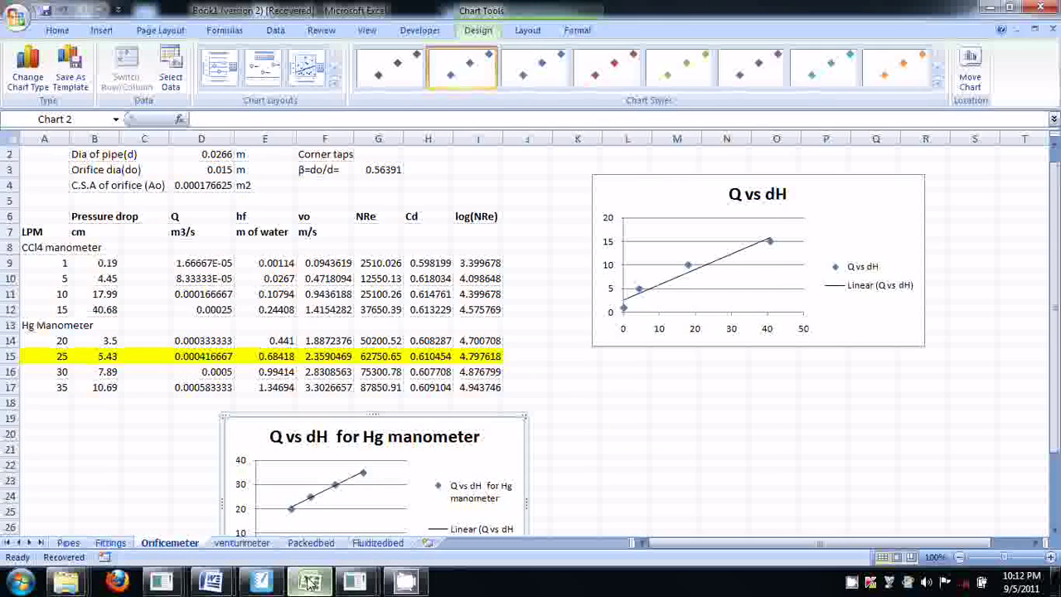
left_click(309, 583)
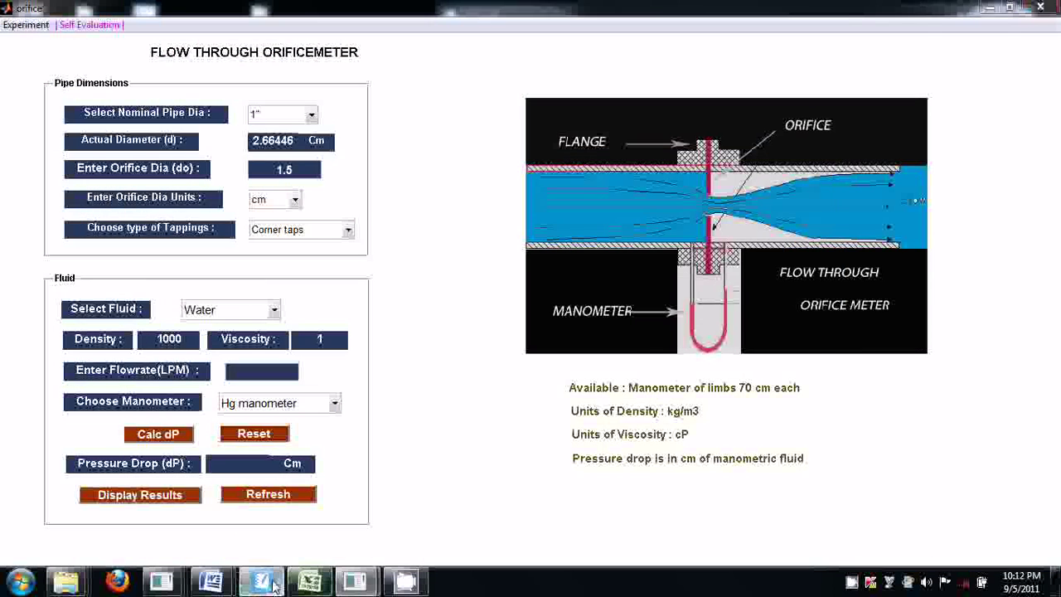
left_click(272, 584)
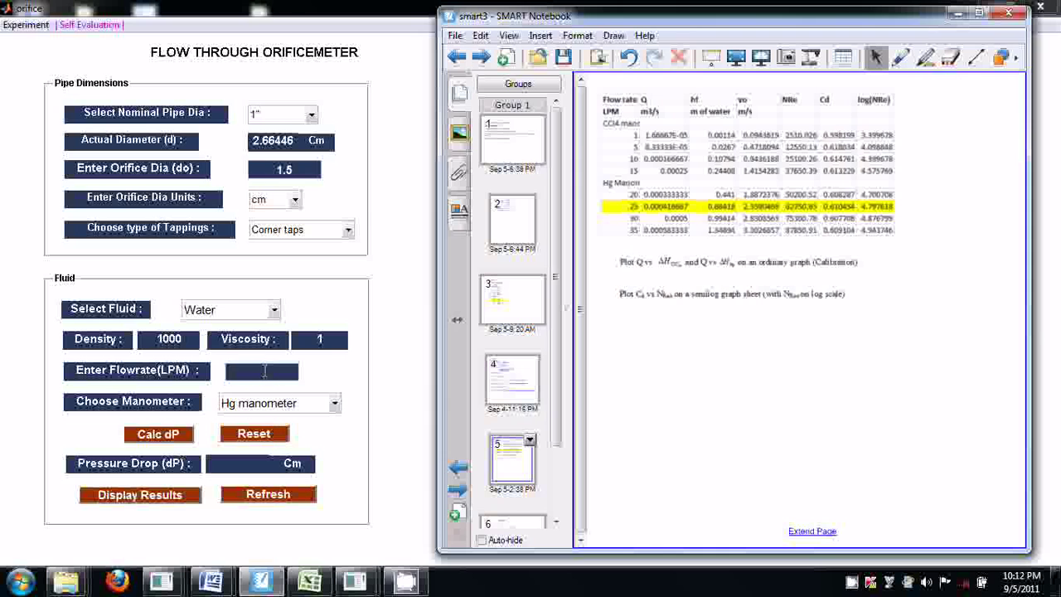
Calculate the Hg manometer pressure drop for a flowrate of 25 LPM in the simulator.
left_click(264, 371)
type("25")
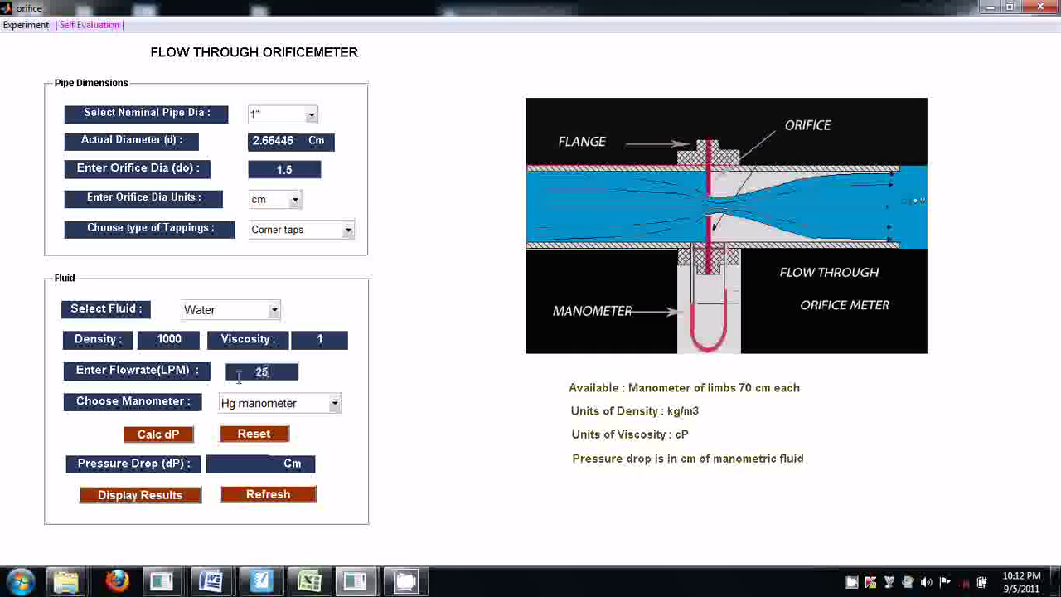
left_click(178, 437)
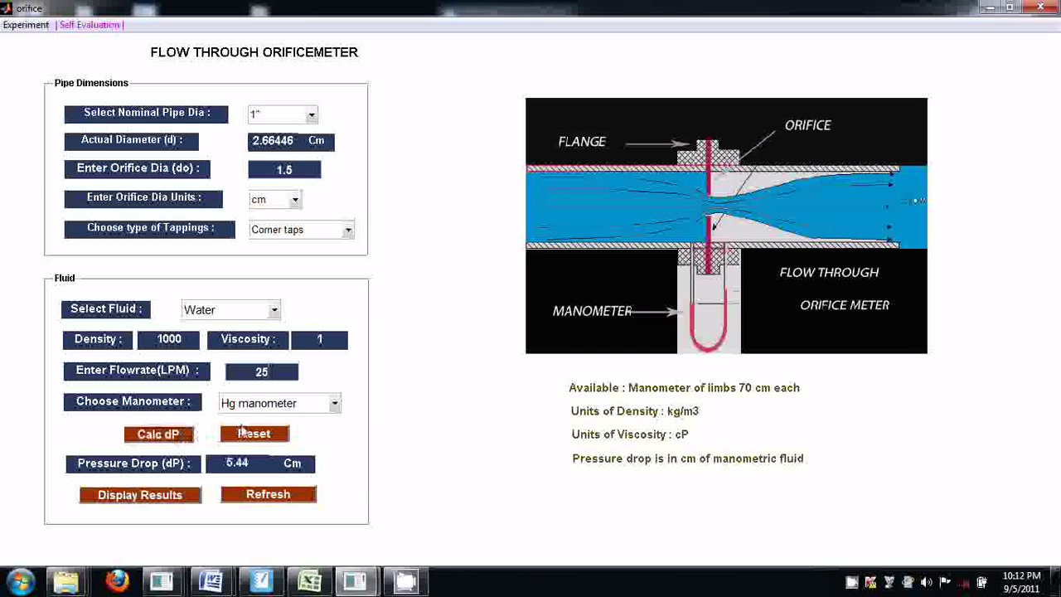
Calculate the Hg manometer pressure drops for flowrates of 30 and 35 LPM, resetting before each run.
left_click(247, 440)
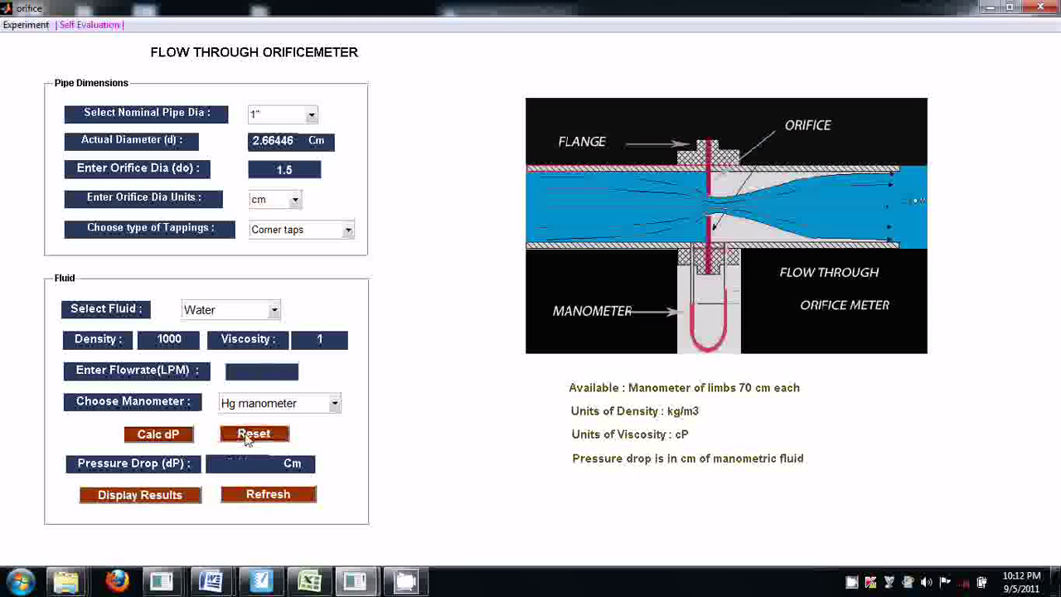
left_click(270, 371)
type("30")
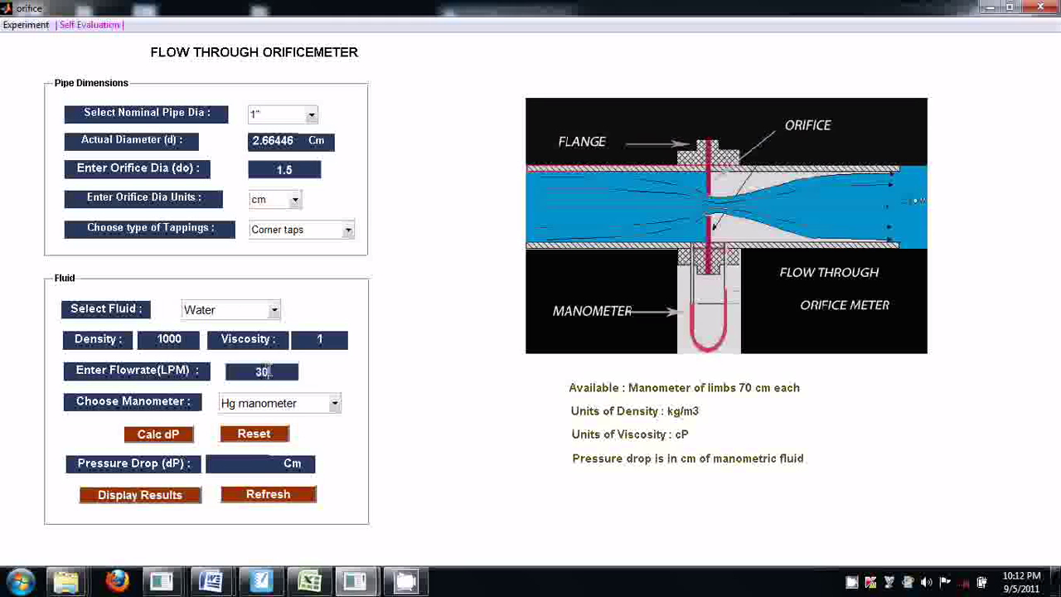
left_click(177, 438)
left_click(262, 435)
left_click(265, 371)
type("35")
left_click(172, 437)
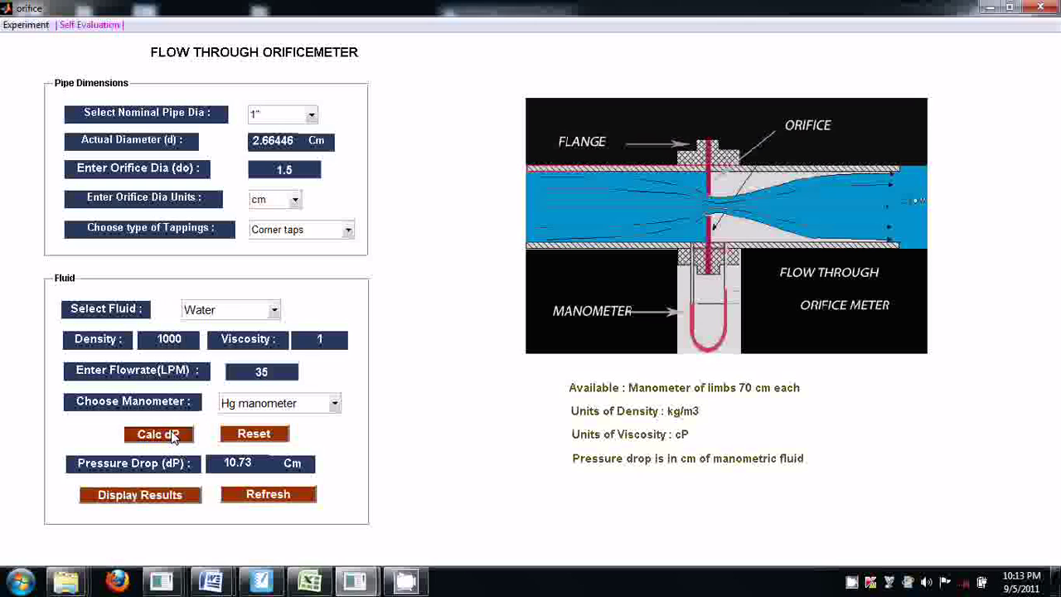
Display the table of recorded flow rates and pressure drops, and minimize its window after reviewing it.
left_click(183, 497)
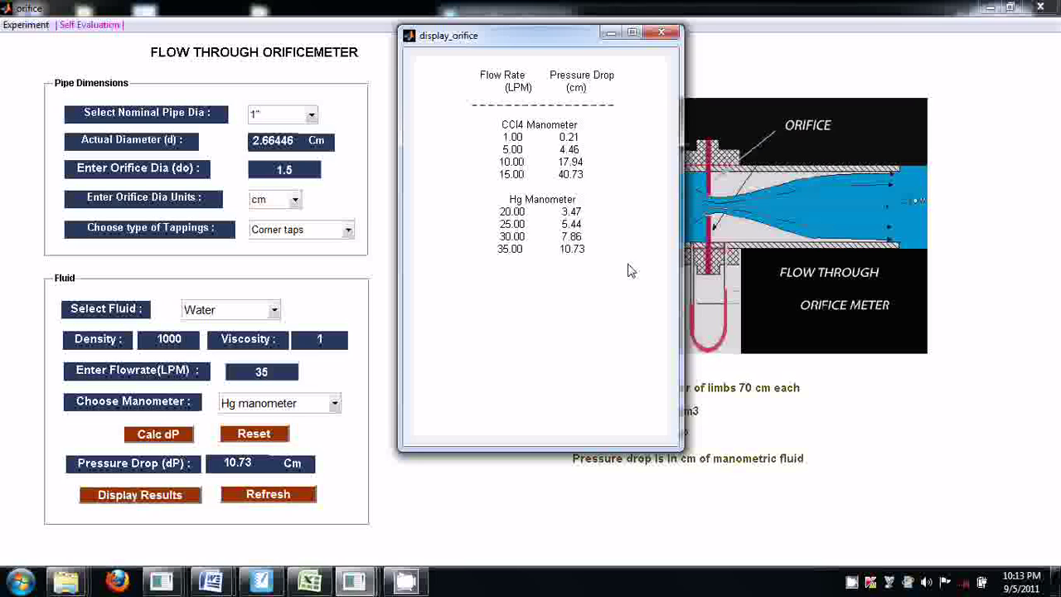
left_click(611, 34)
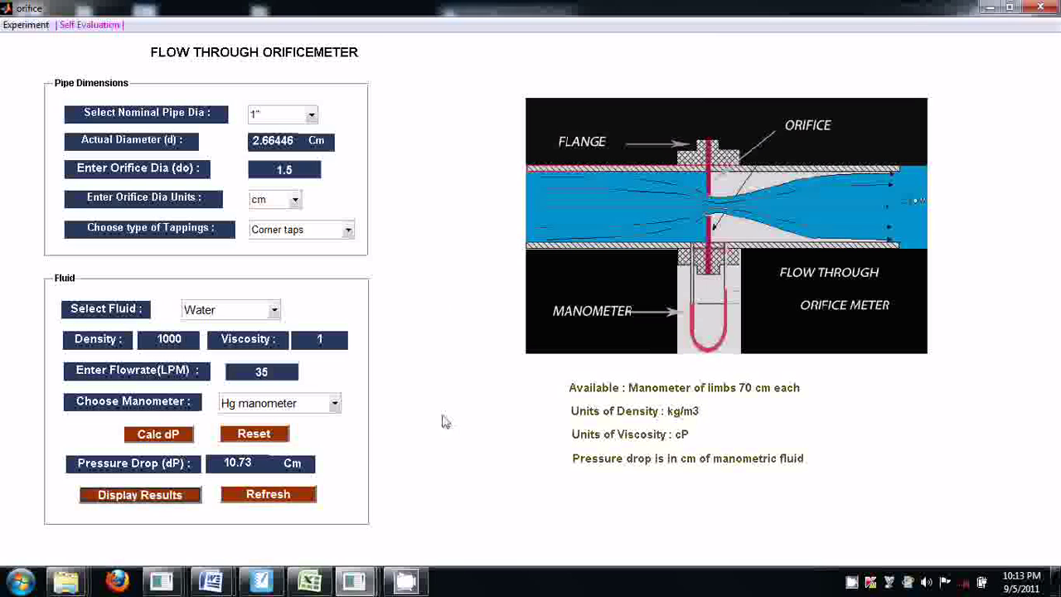
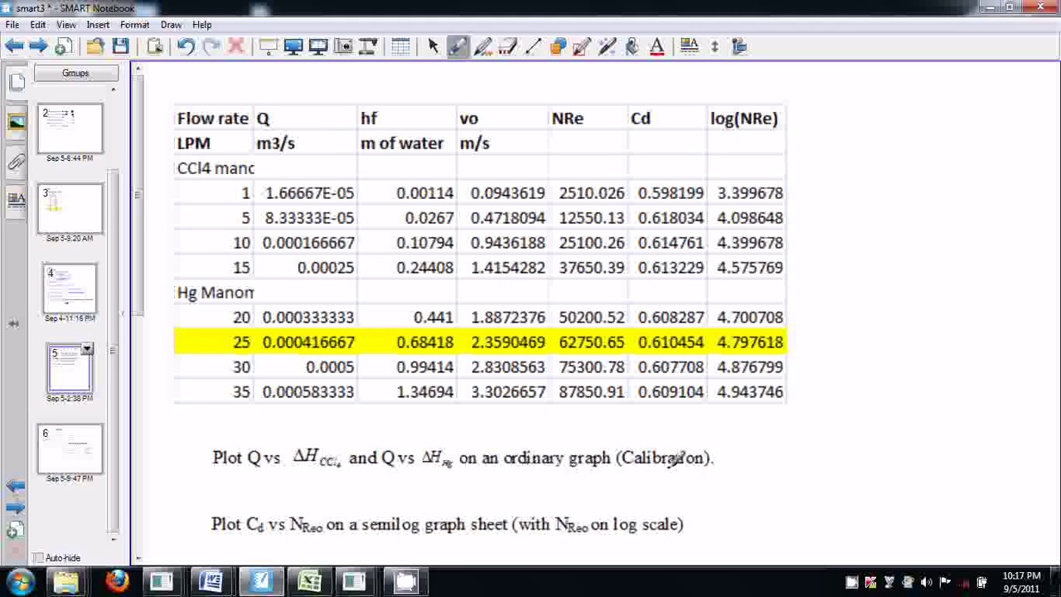
Review the Q vs dH calibration plots on page 6 of the notebook, and return to the page 5 results table.
left_click(92, 456)
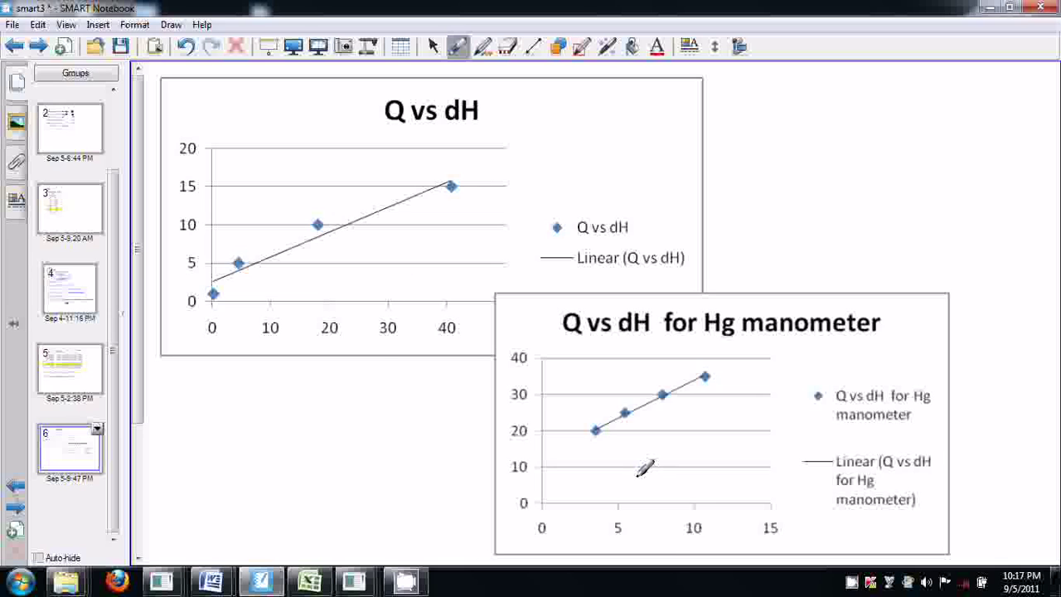
left_click(100, 371)
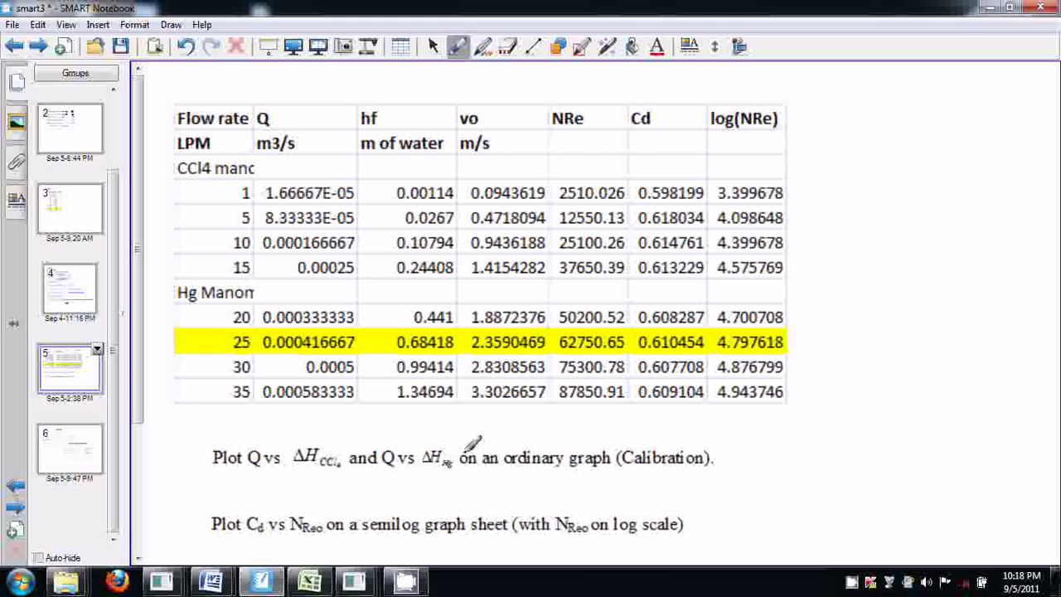
Switch back to the orifice meter simulator, open its self-evaluation form and maximize the window.
mouse_move(351, 582)
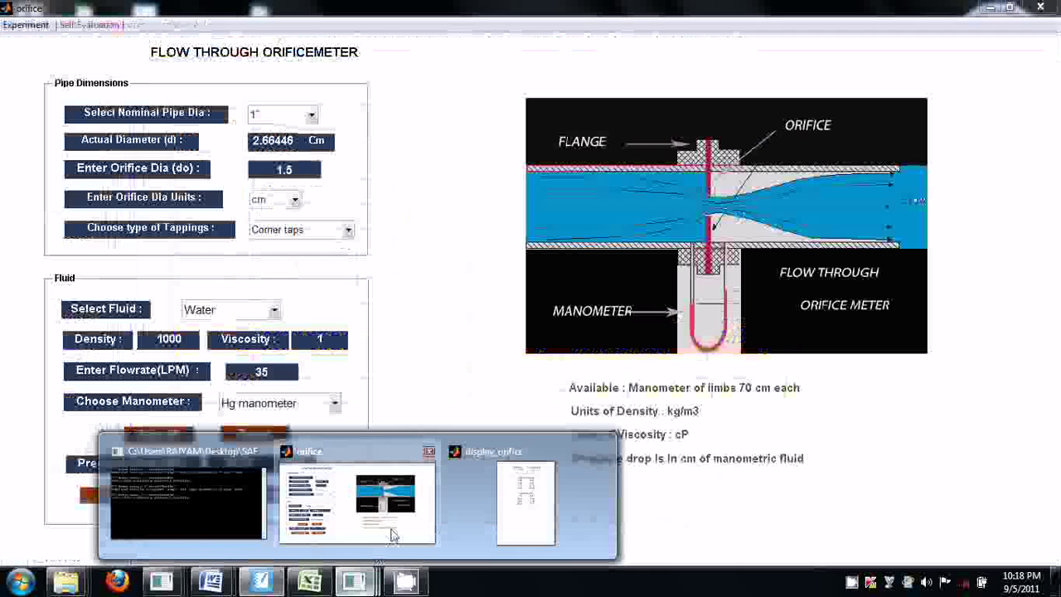
left_click(393, 535)
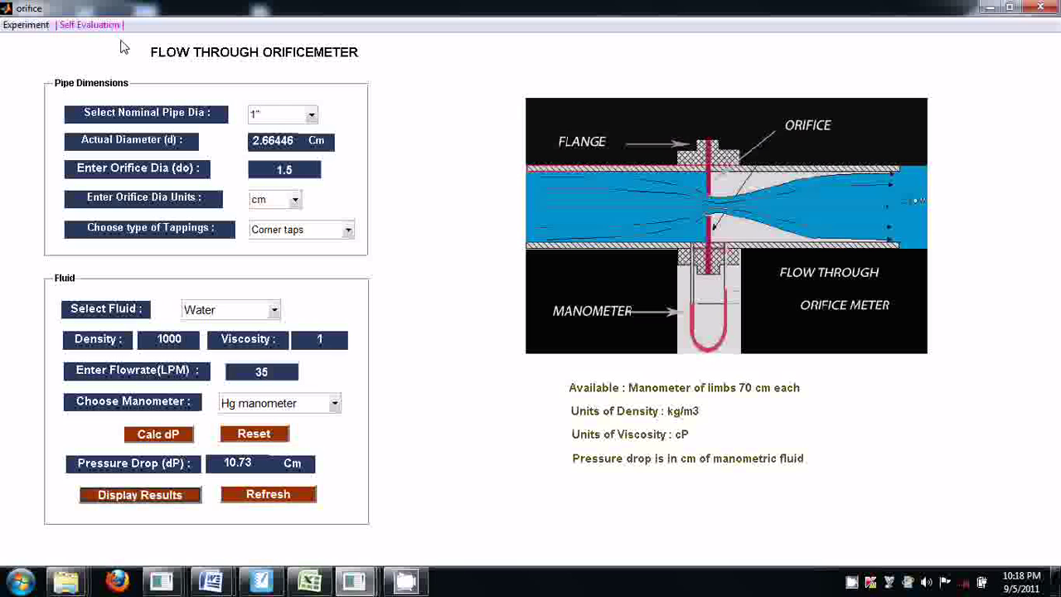
left_click(93, 25)
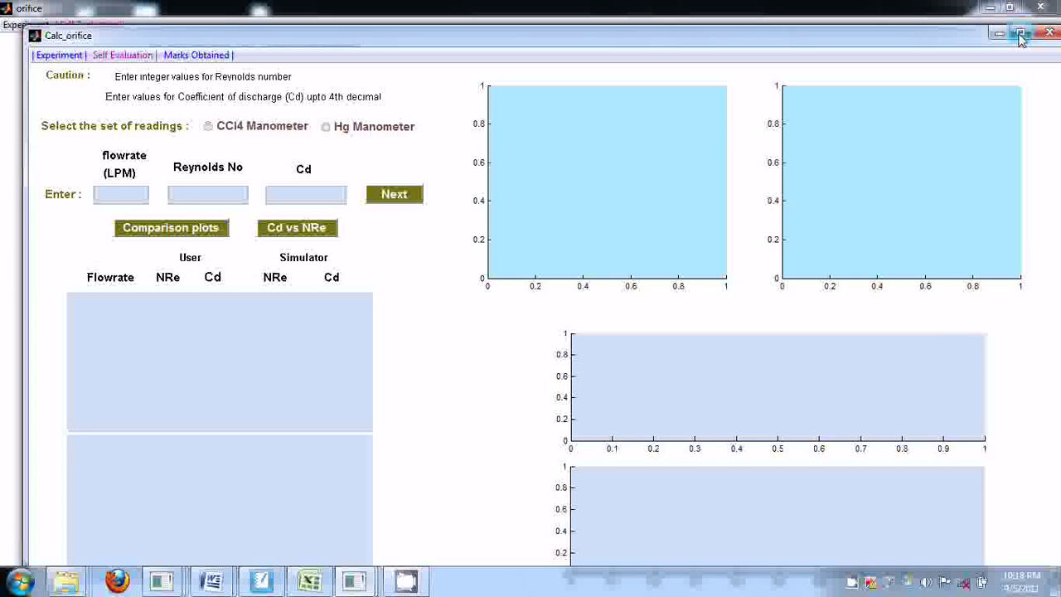
left_click(1023, 35)
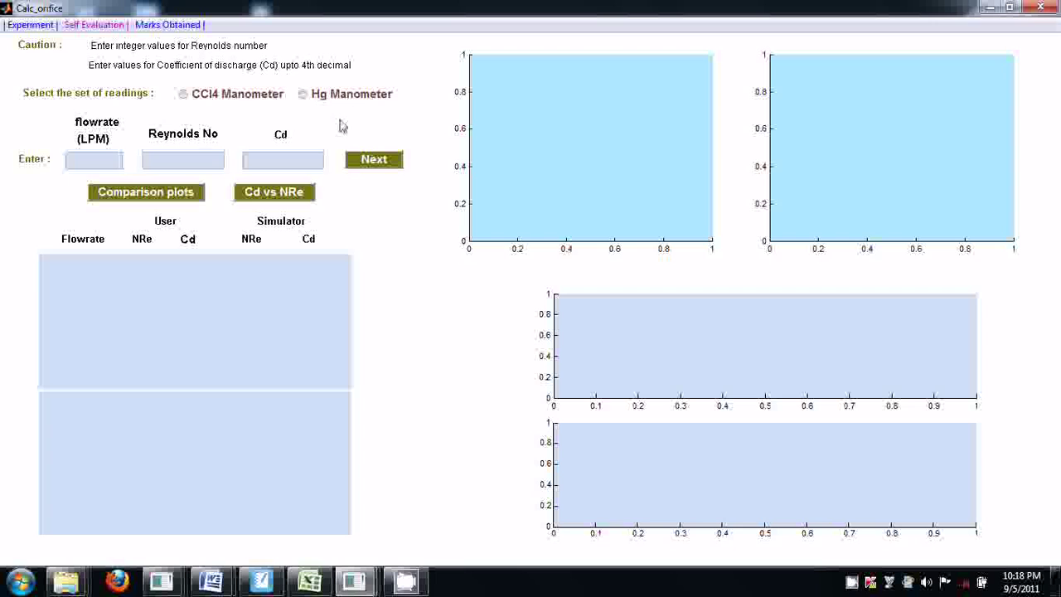
Choose the CCl4 manometer set of readings and set the flowrate to 5 LPM.
left_click(184, 96)
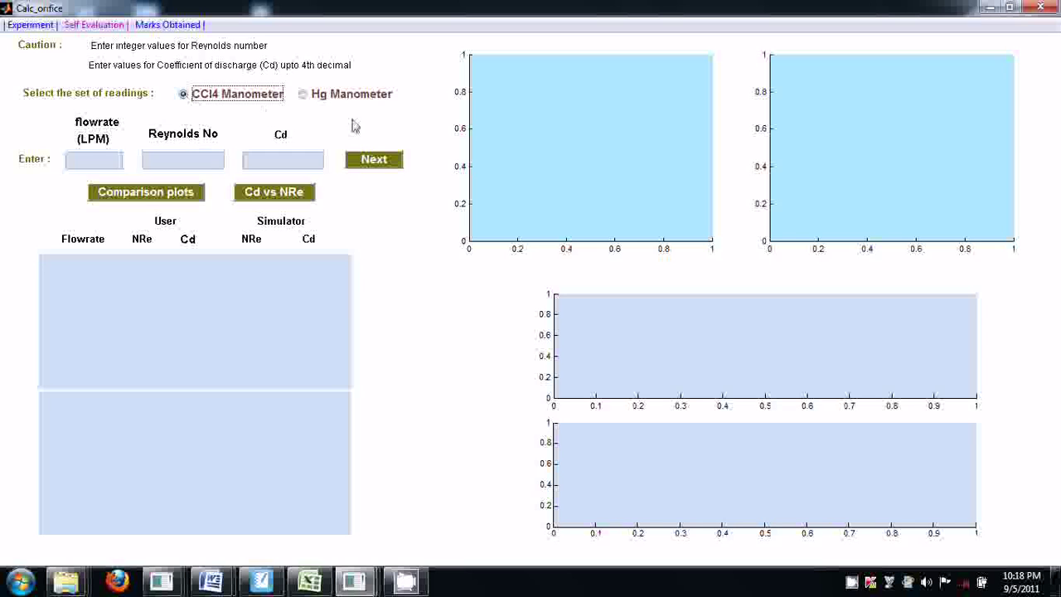
left_click(93, 159)
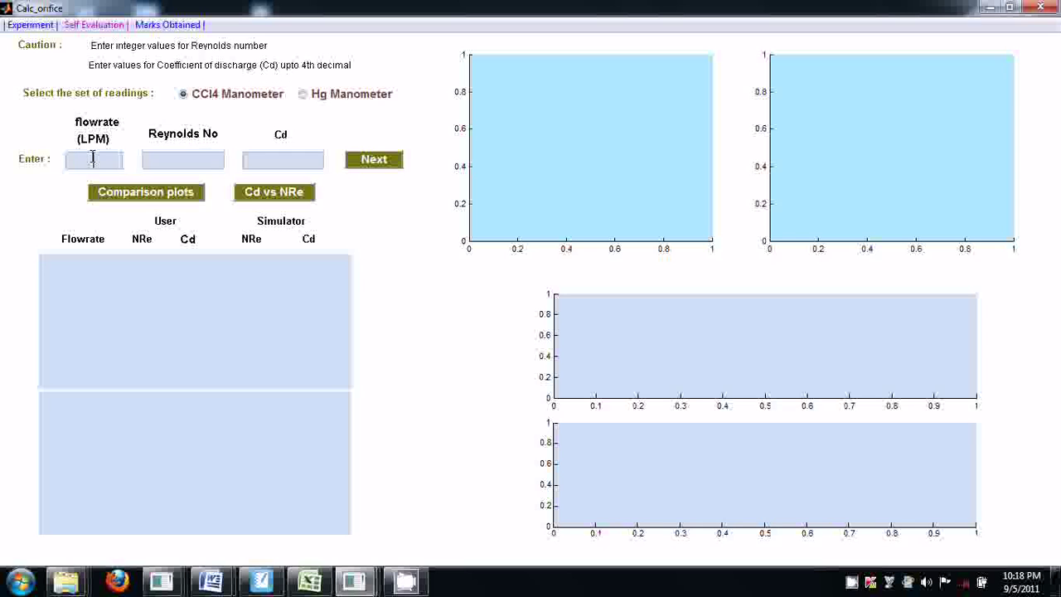
type("5")
Shrink the self-evaluation window and arrange it beside the notebook's results table, with the simulator window minimized.
left_click(1011, 8)
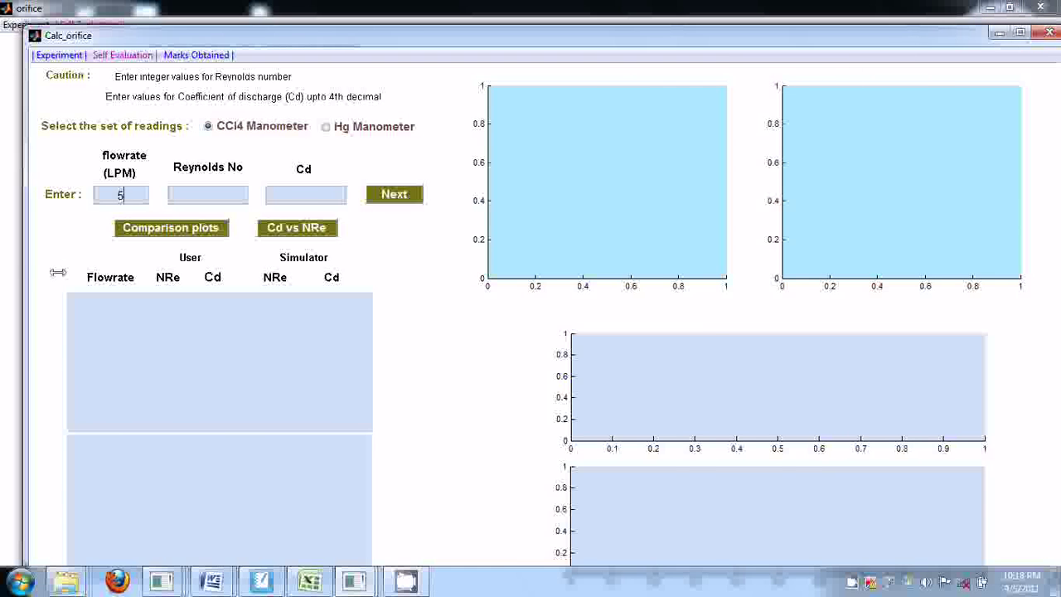
left_click_drag(57, 272, 240, 280)
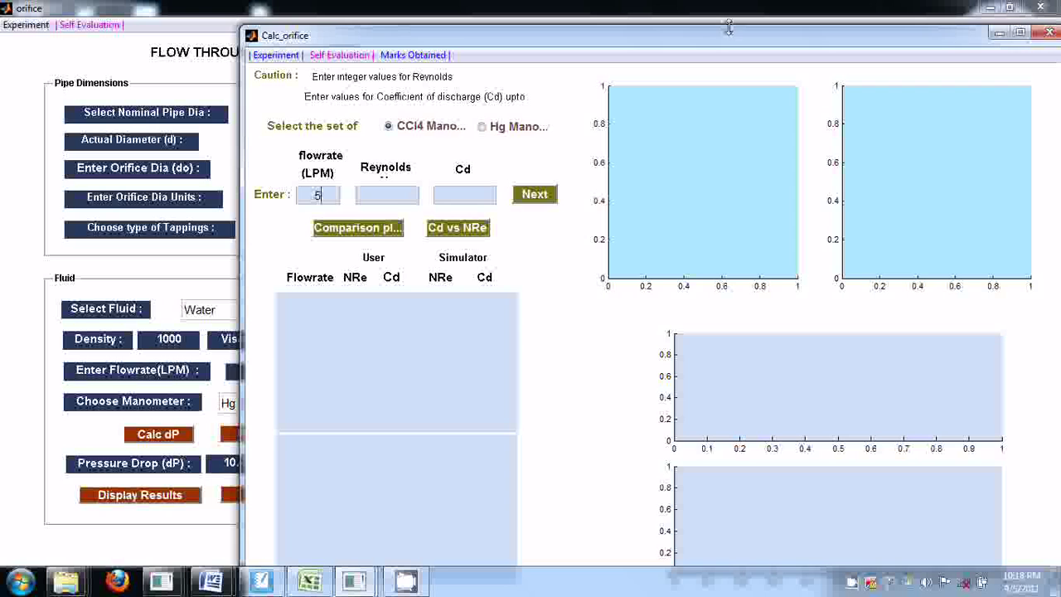
left_click_drag(729, 27, 542, 86)
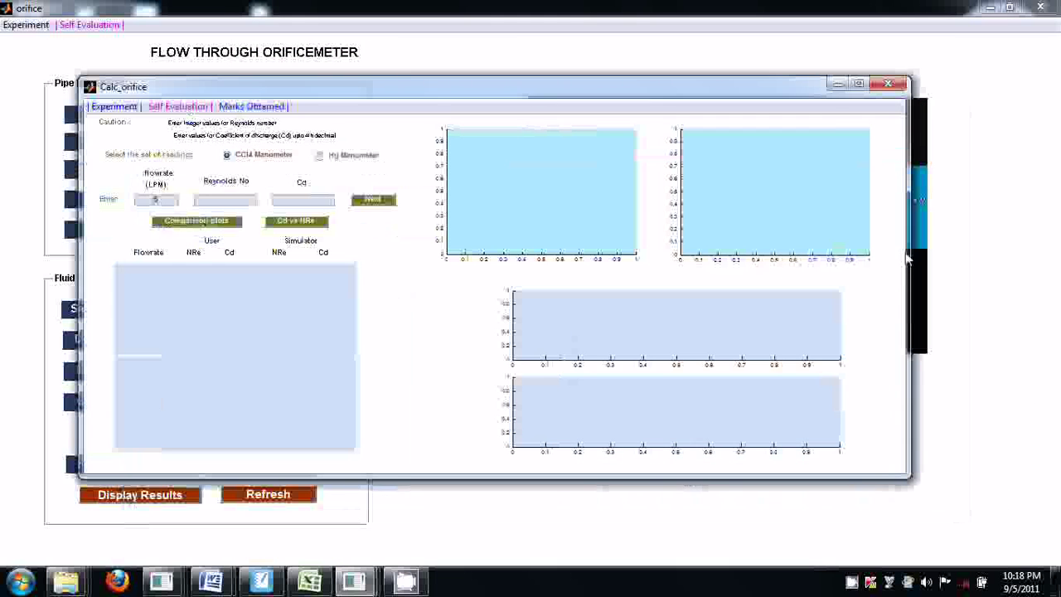
left_click_drag(907, 259, 655, 231)
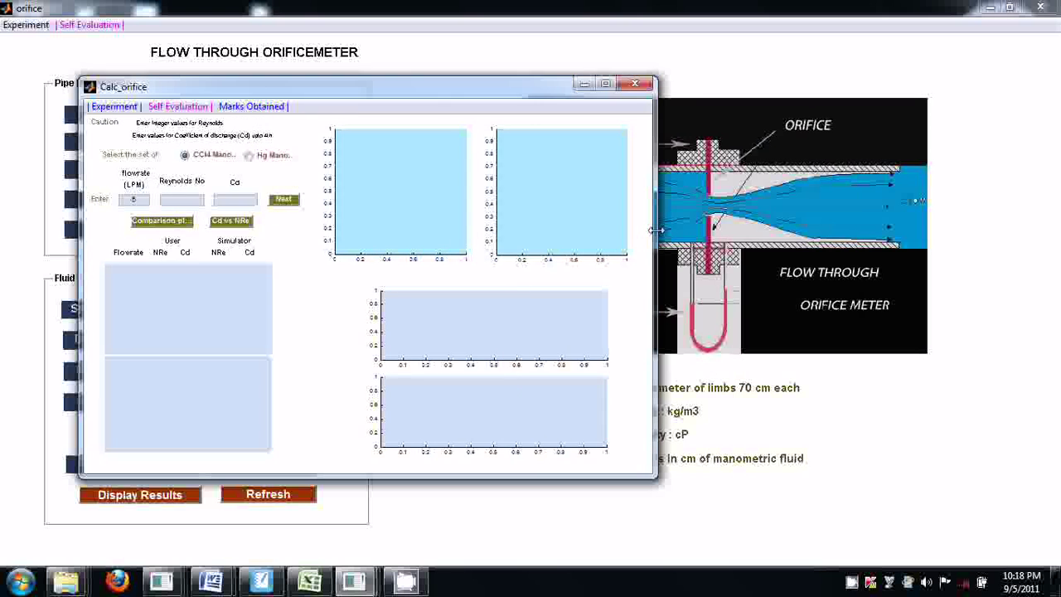
left_click(991, 8)
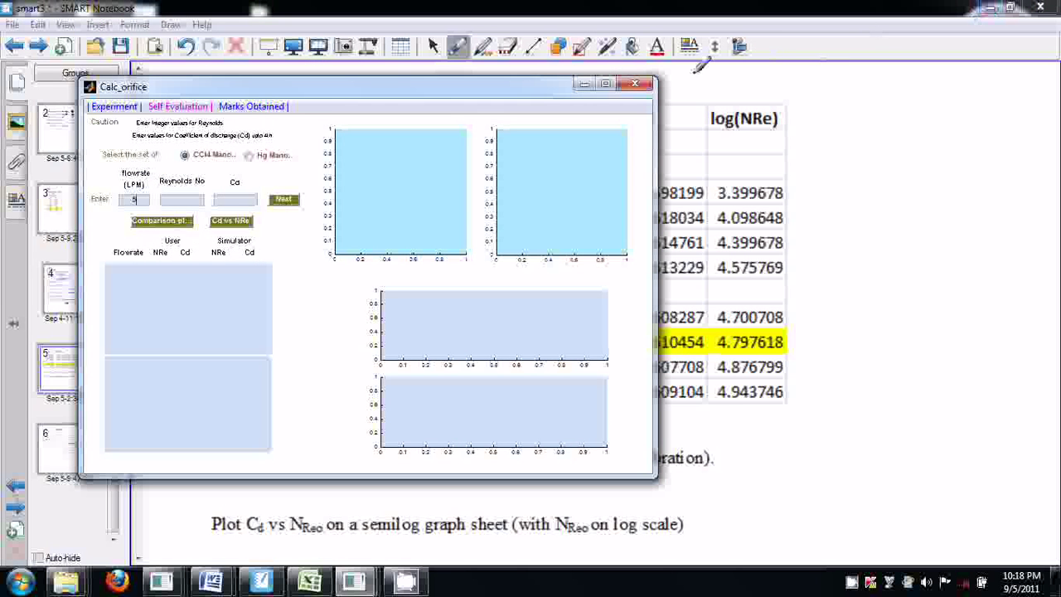
left_click(1010, 7)
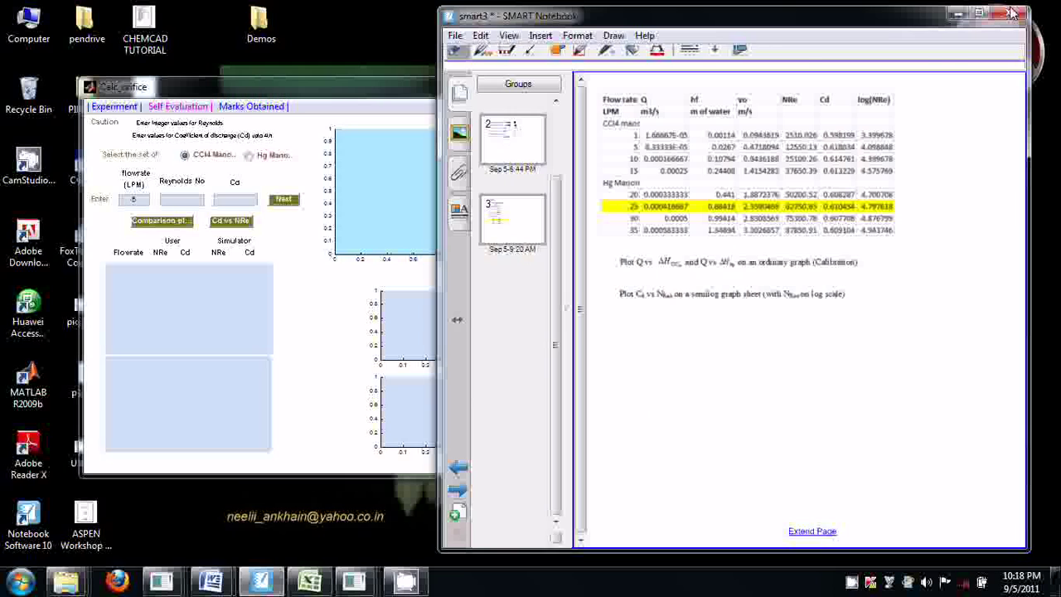
left_click(377, 91)
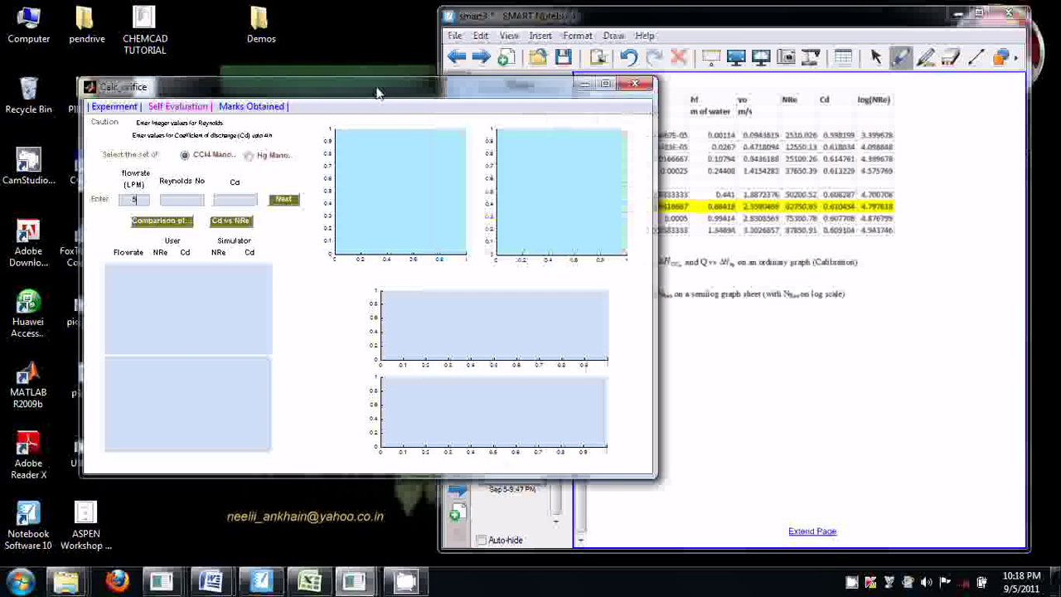
left_click_drag(377, 91, 288, 34)
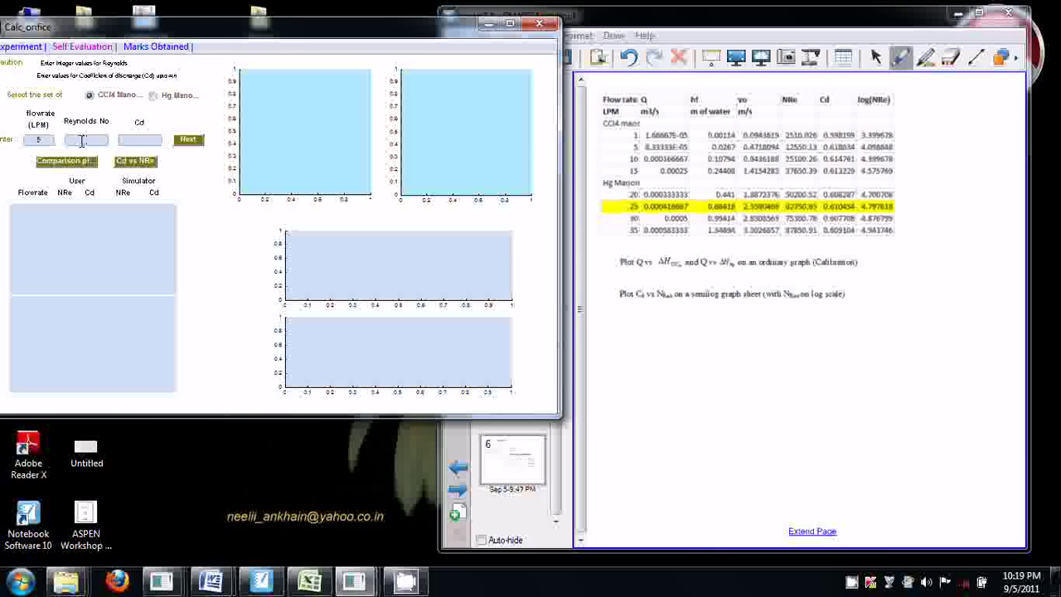
Enter Reynolds number 12550 and Cd 0.6180 for the 5 LPM CCl4 reading and submit it.
type("1255")
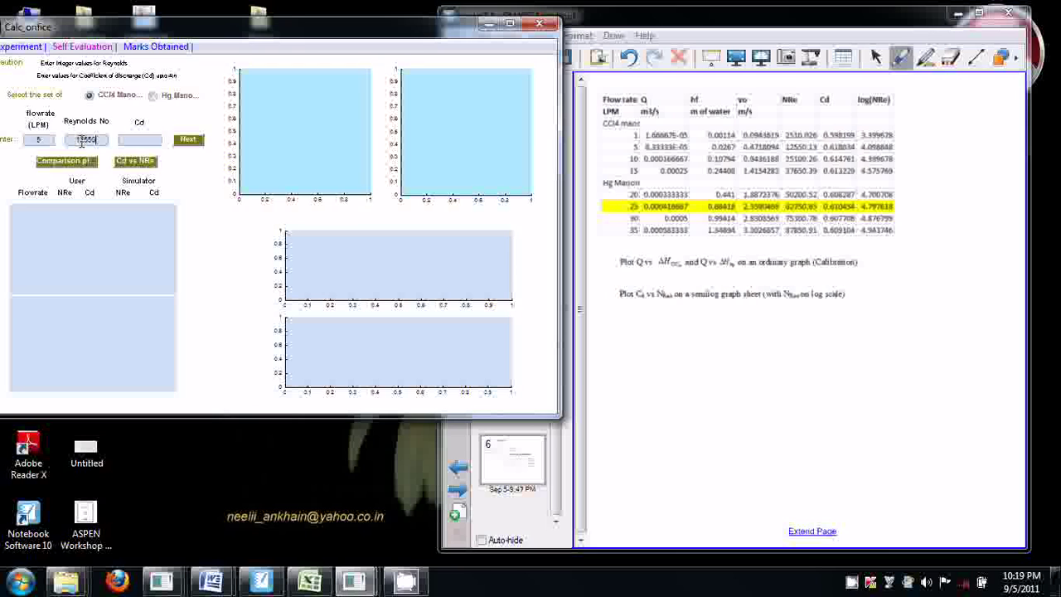
type("0")
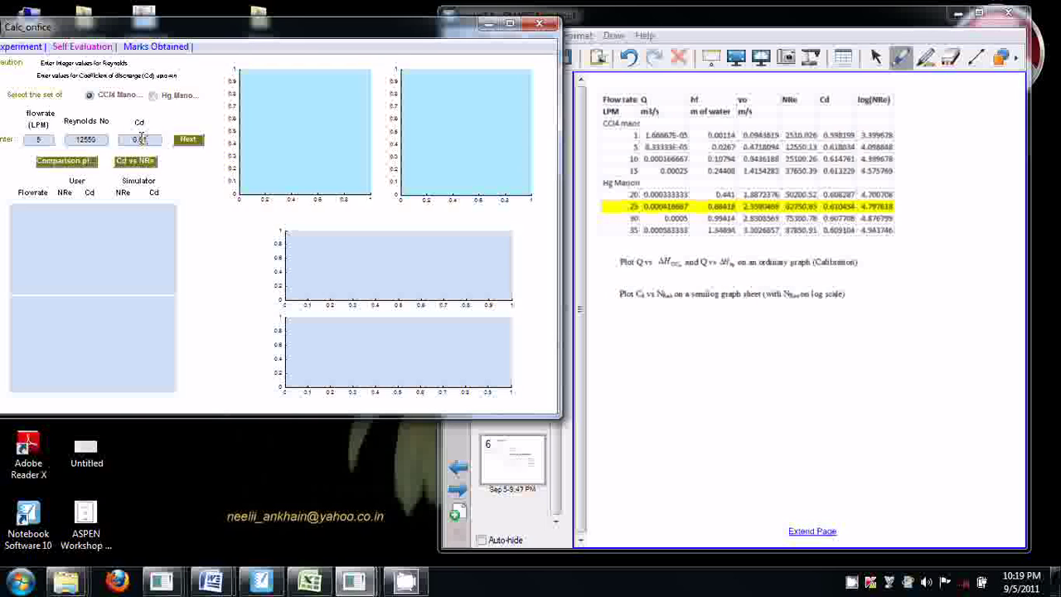
left_click(141, 139)
type("0.618")
left_click(190, 141)
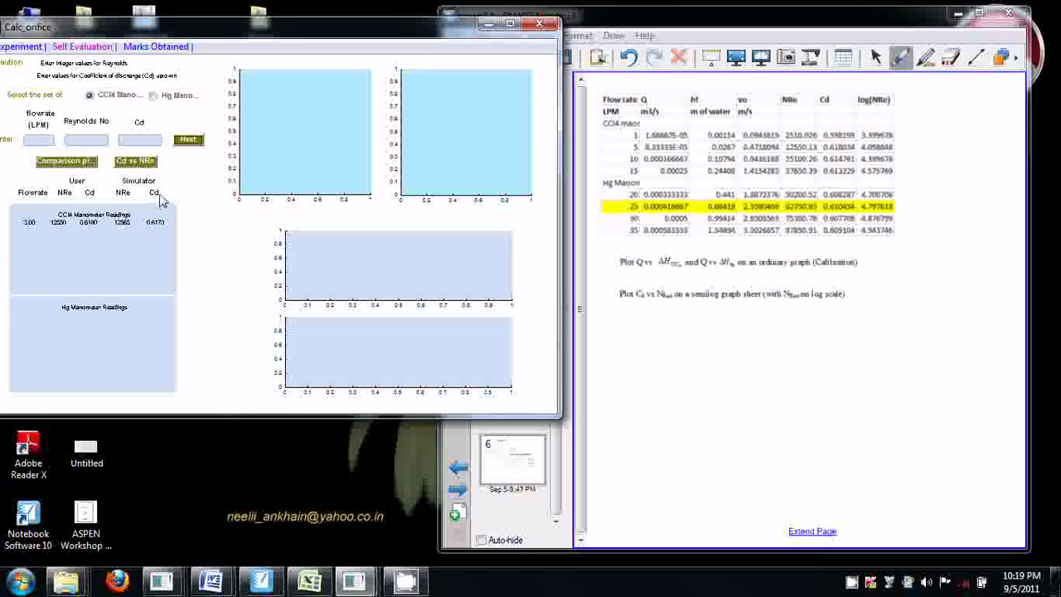
Submit a second CCl4 manometer reading with flowrate 10 LPM, Reynolds number 25100 and Cd 0.6148.
left_click(35, 141)
type("100")
left_click(136, 141)
type("0.6")
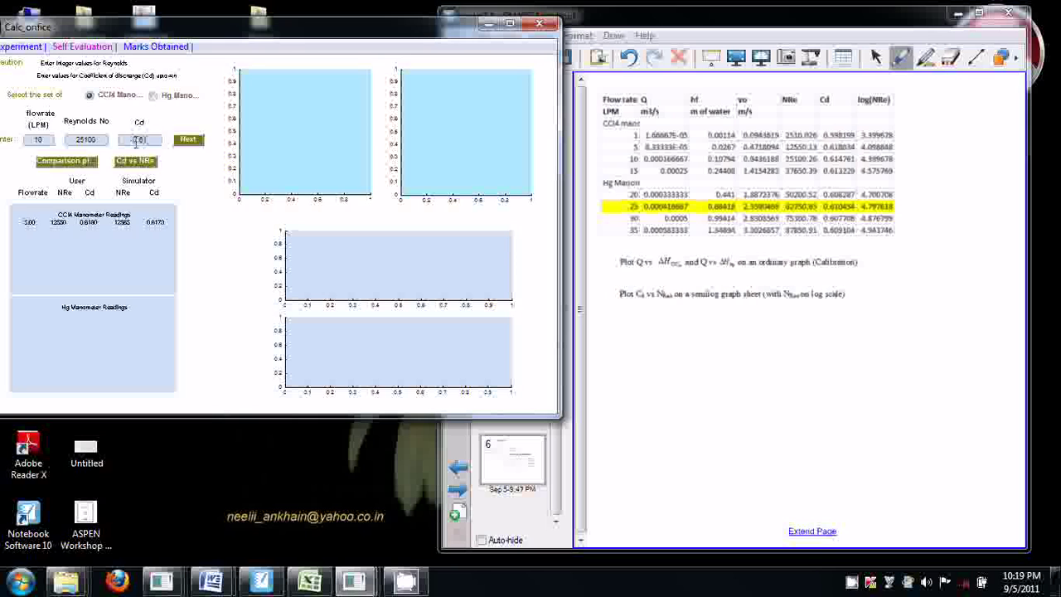
type("1")
type("47")
left_click(189, 139)
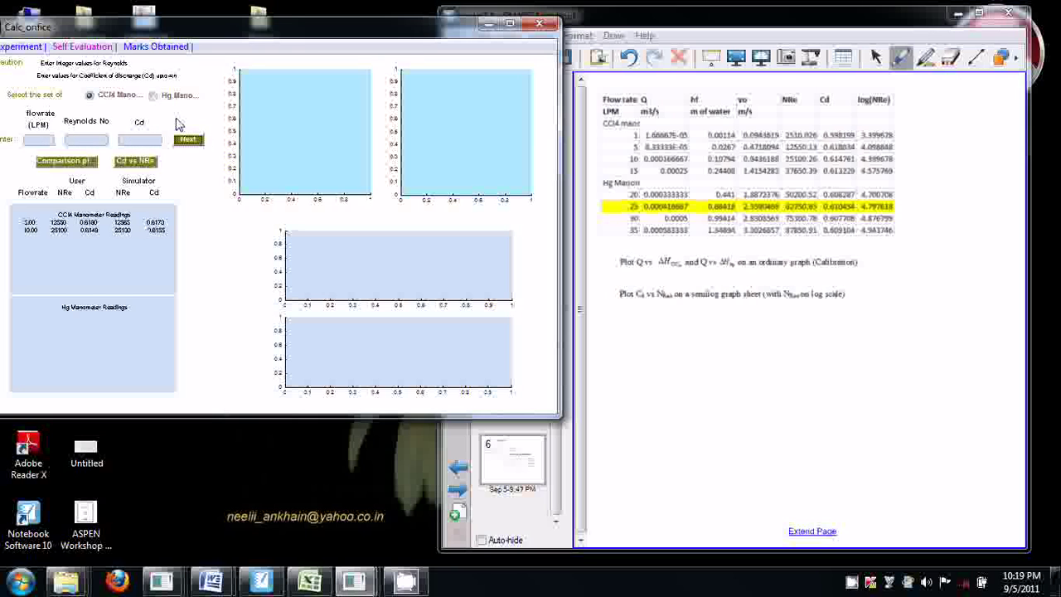
Choose the Hg manometer set and submit a reading with flowrate 25 LPM, Reynolds number 62751 and Cd 0.6105.
left_click(154, 96)
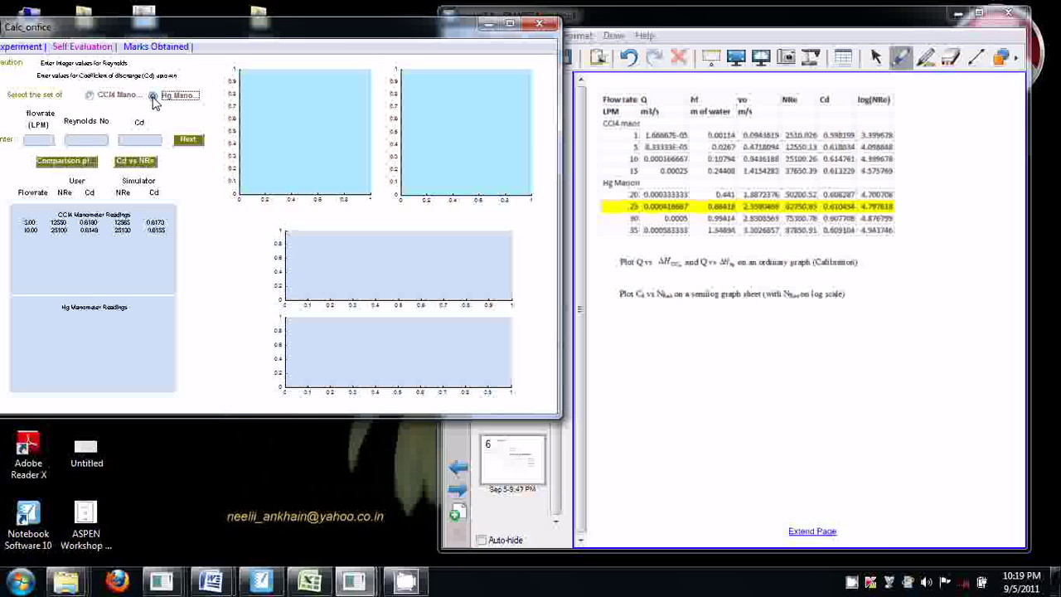
left_click(44, 141)
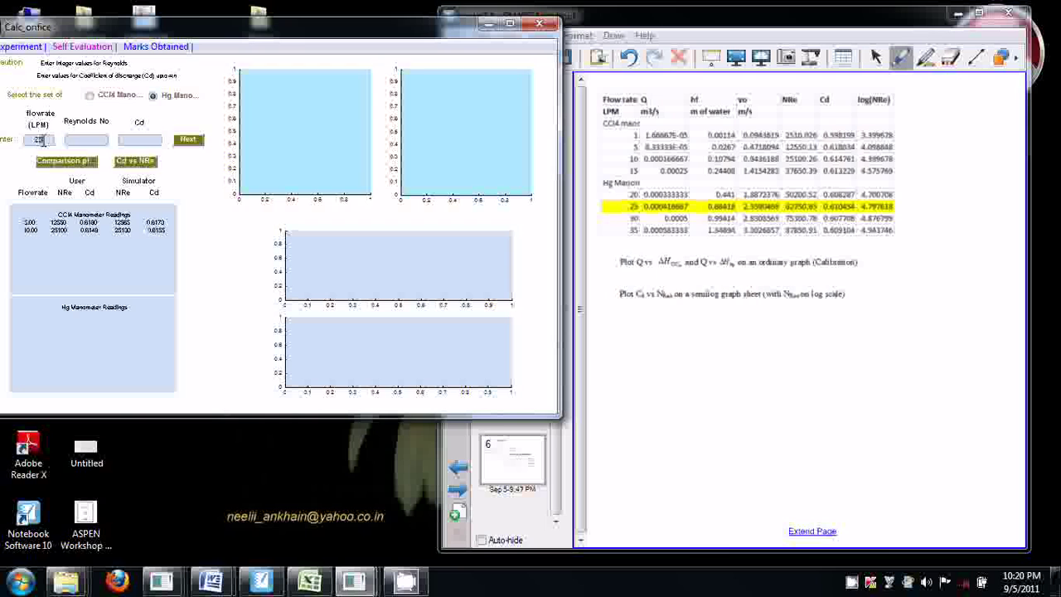
left_click(75, 141)
type("6275")
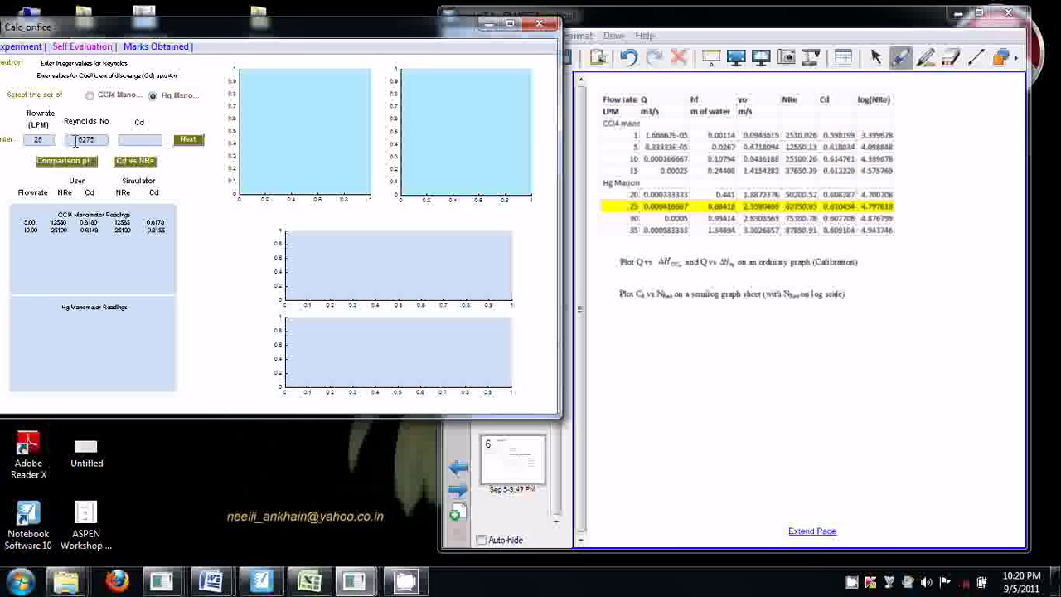
type("1")
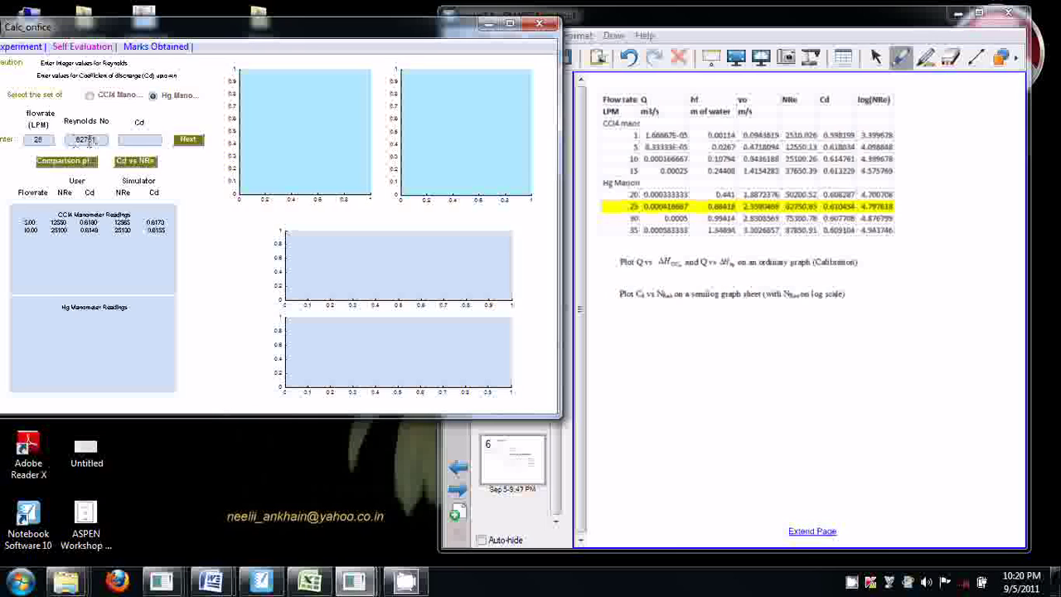
left_click(131, 141)
type("0.6105")
left_click(189, 140)
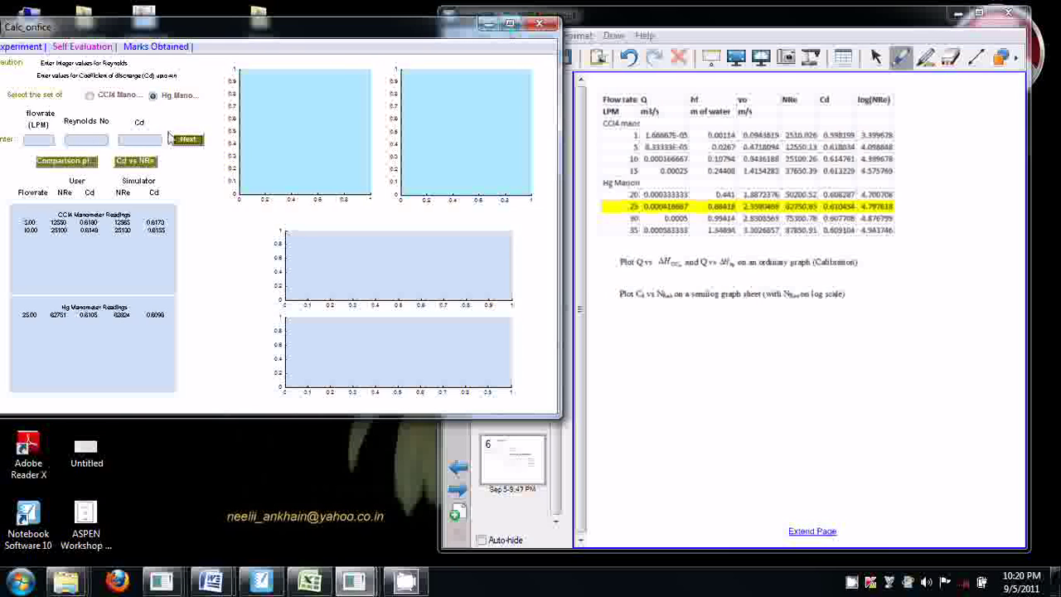
Submit another Hg manometer reading with flowrate 30 LPM, Reynolds number 75301 and Cd 0.6077.
left_click(39, 142)
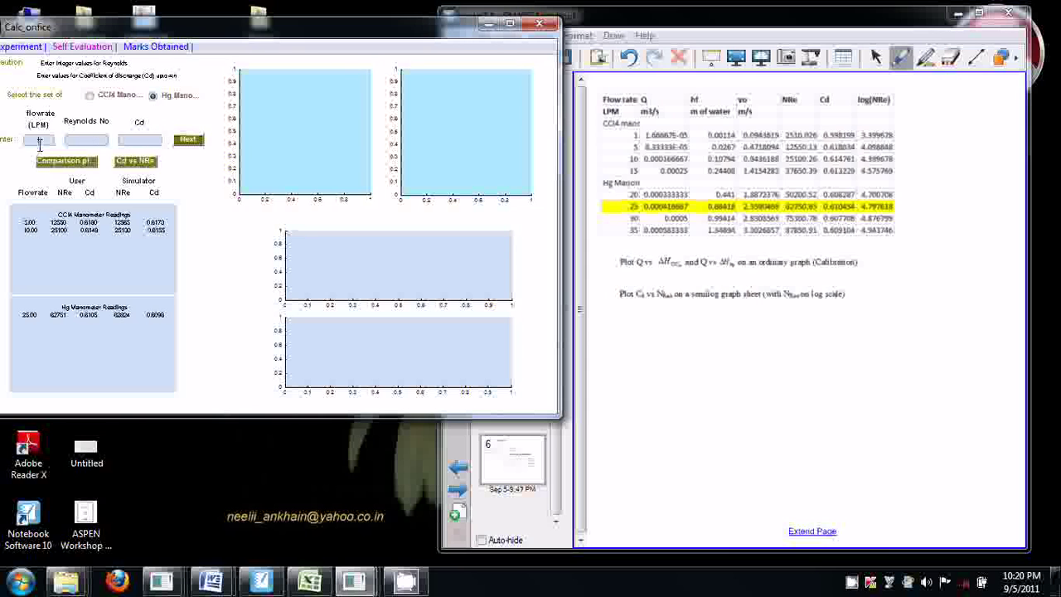
type("30")
type("301")
type("0.6077")
left_click(187, 143)
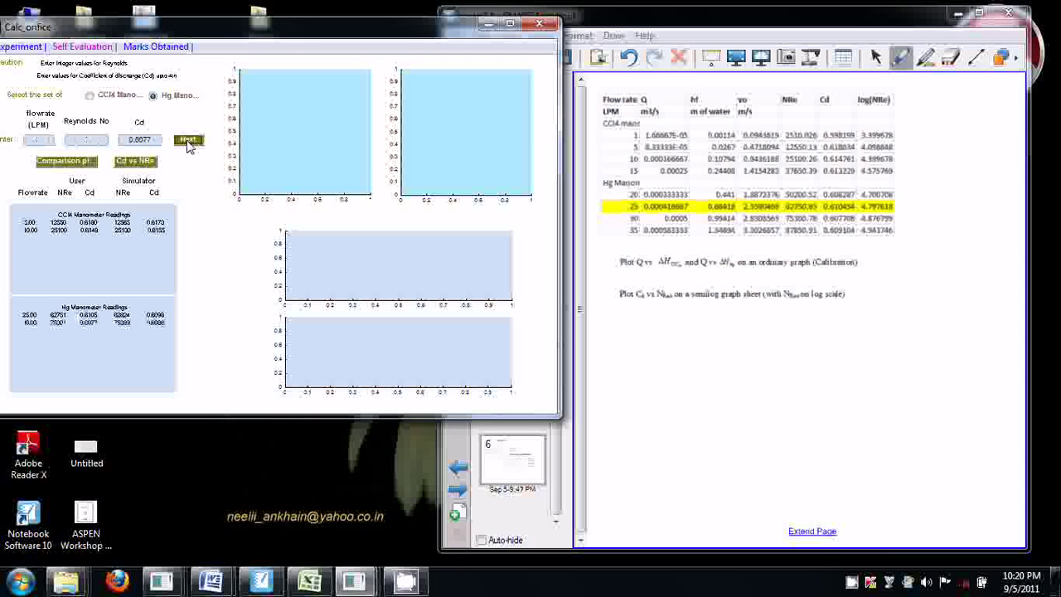
Maximize the self-evaluation window and generate the user-versus-simulator comparison plots and the Cd vs NRe plots.
left_click(510, 24)
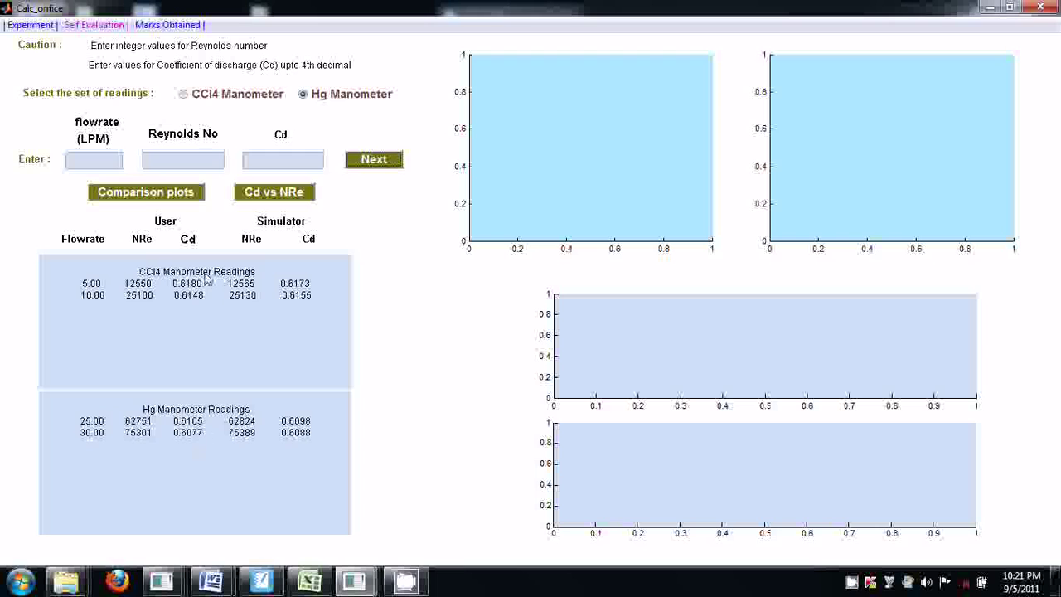
left_click(150, 194)
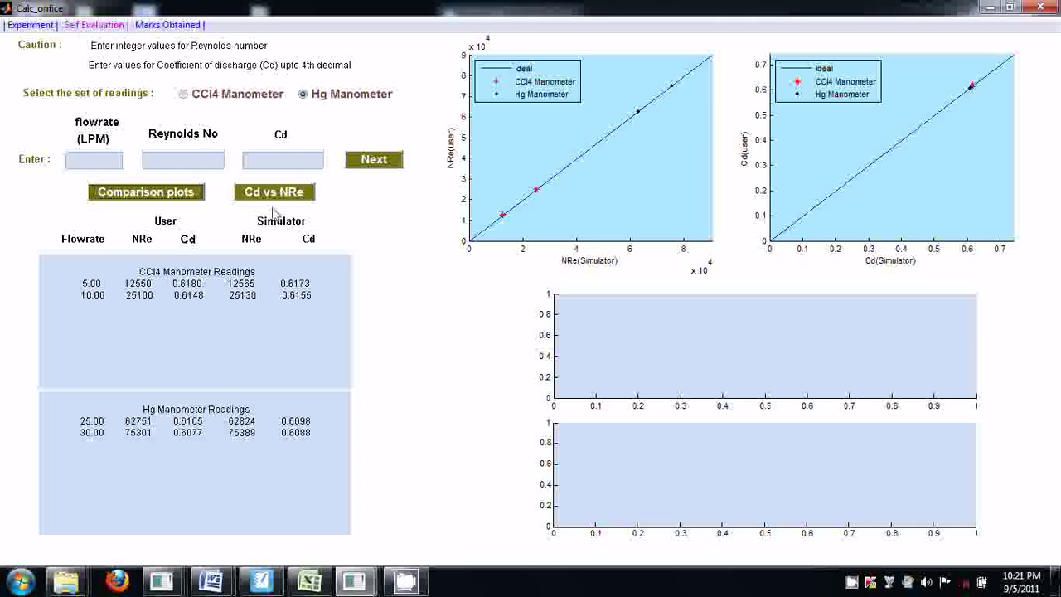
left_click(303, 194)
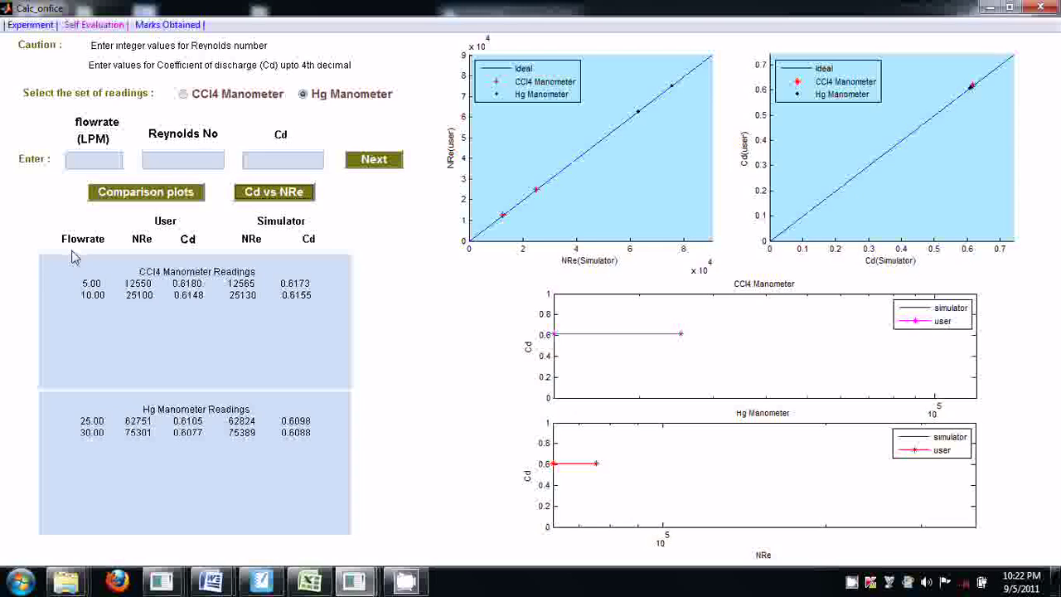
Try to enter a flowrate of 7 LPM for the Hg manometer readings.
left_click(94, 161)
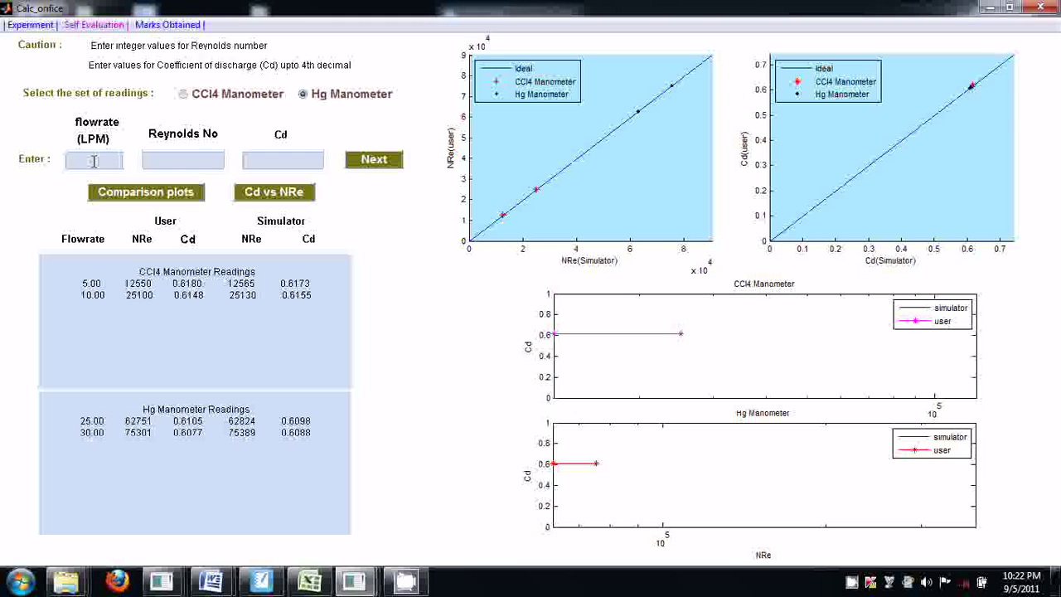
type("3")
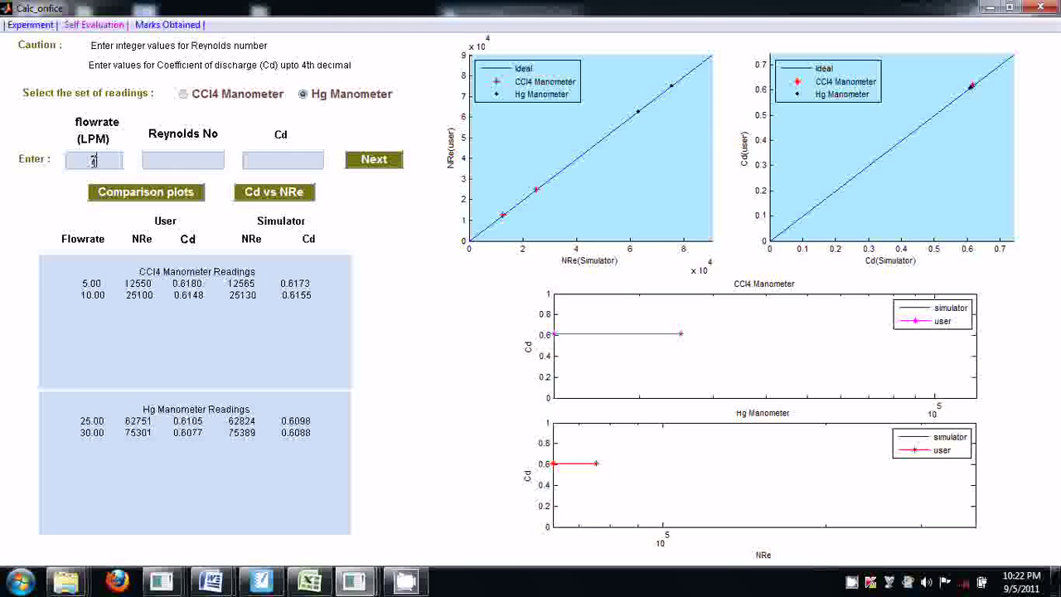
left_click(174, 160)
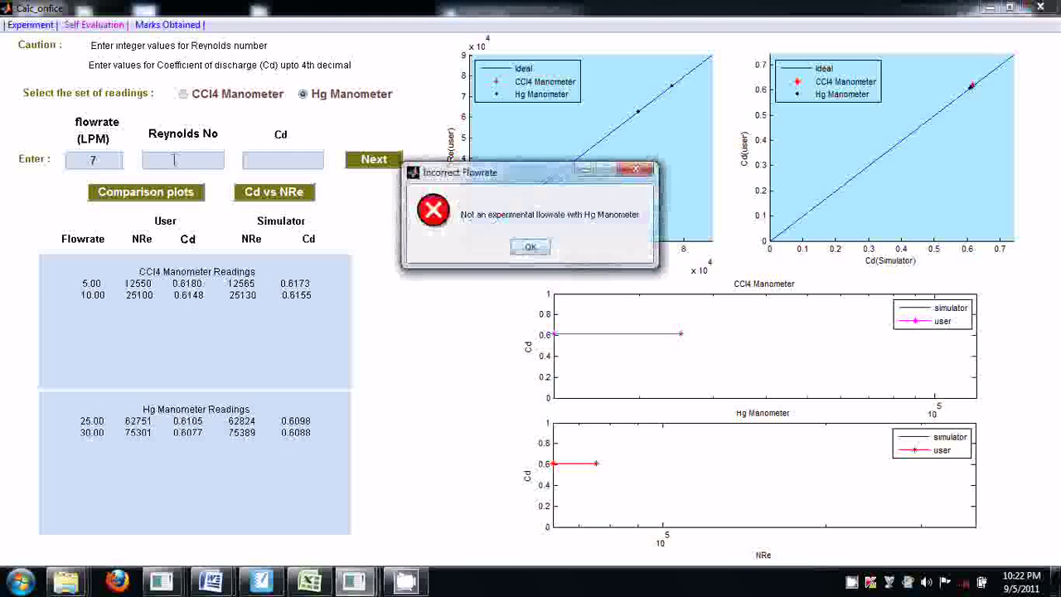
left_click(541, 250)
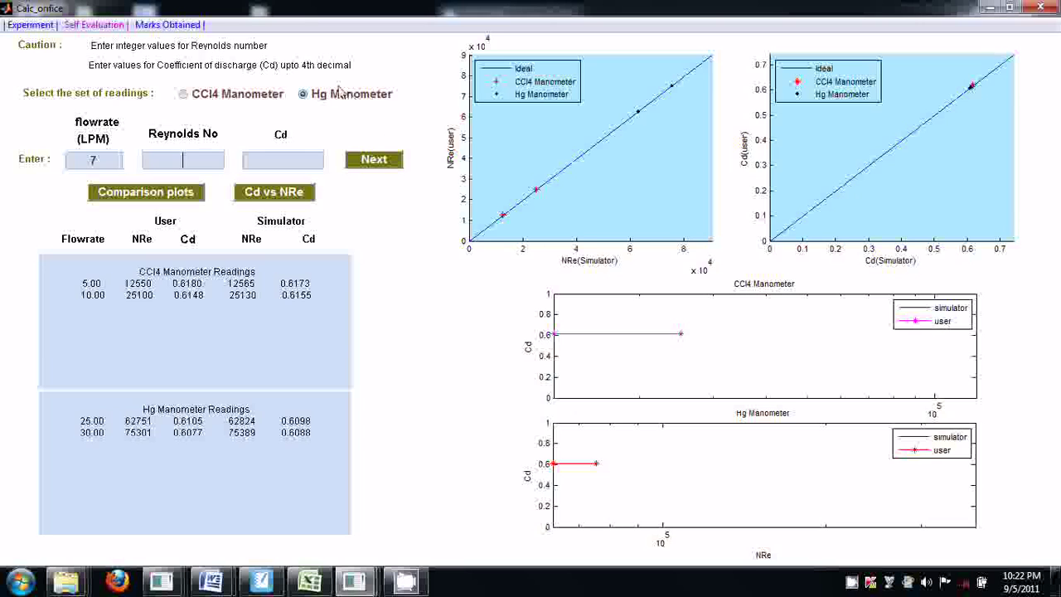
Return to the orifice meter experiment form and maximize its window.
left_click(33, 25)
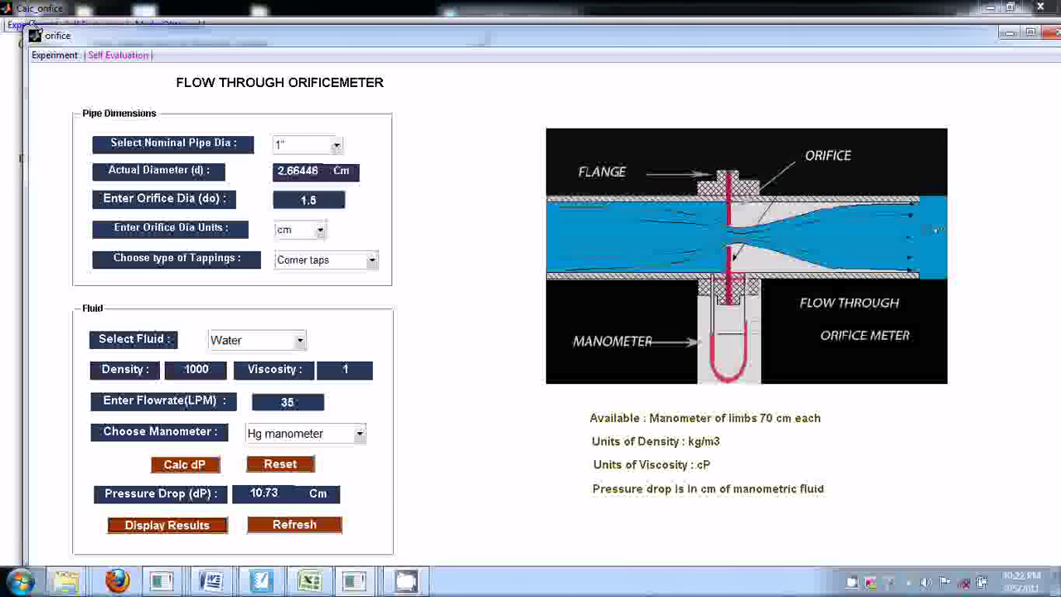
left_click(1032, 33)
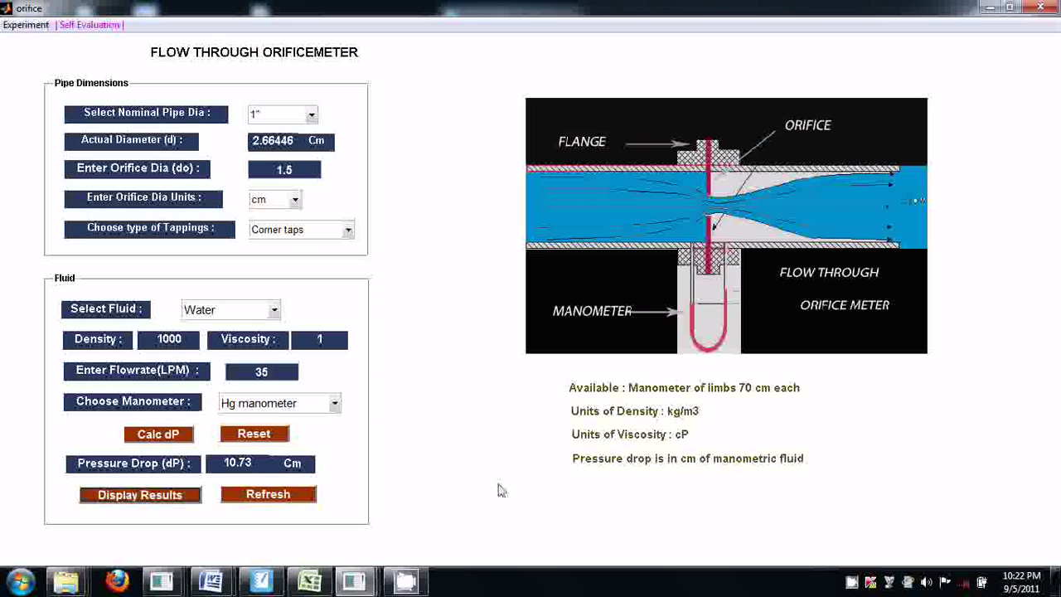